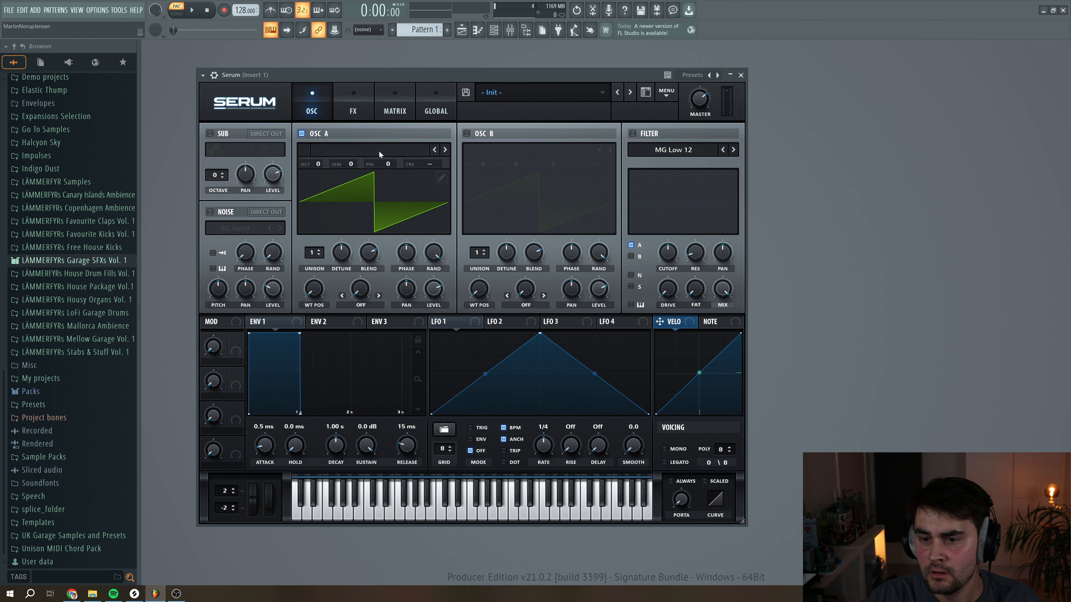
Step: Load the Analog_BD_Sin wavetable into oscillator A and audition the bass pattern
click(369, 149)
mouse_move(348, 158)
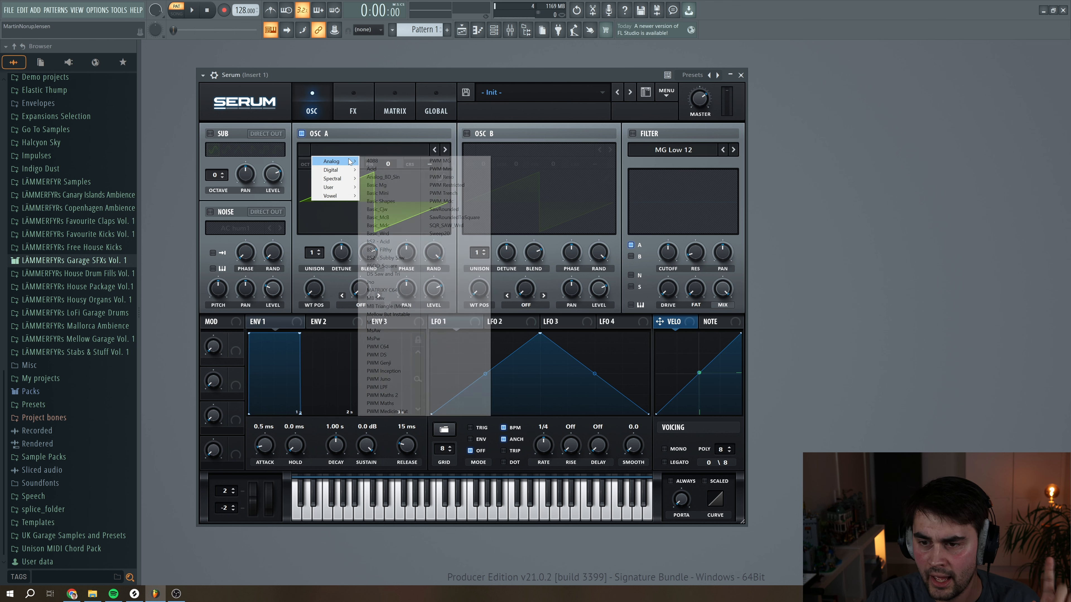
click(388, 176)
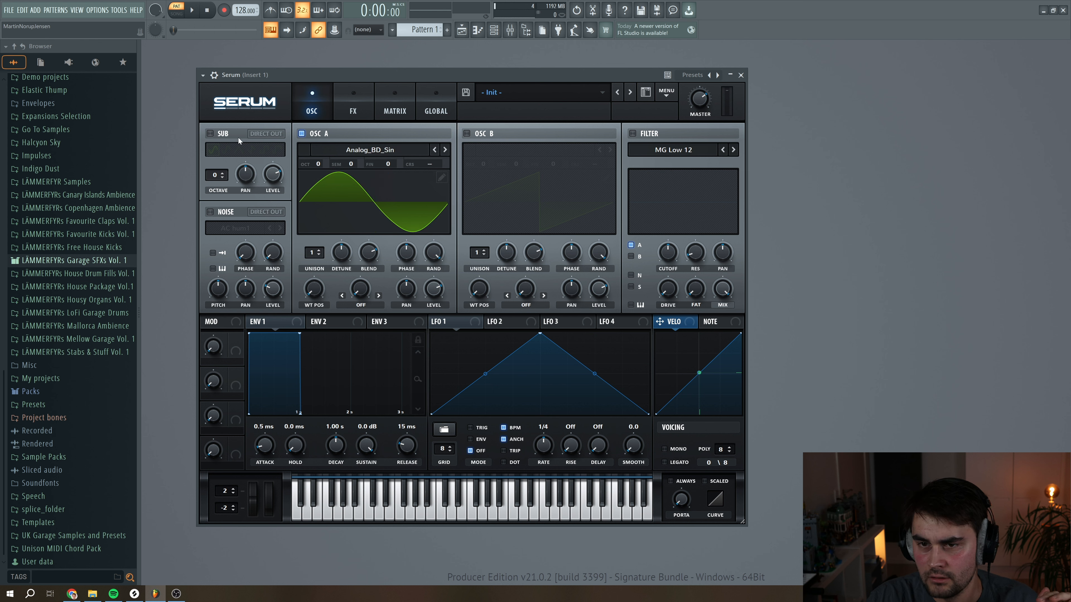
click(195, 13)
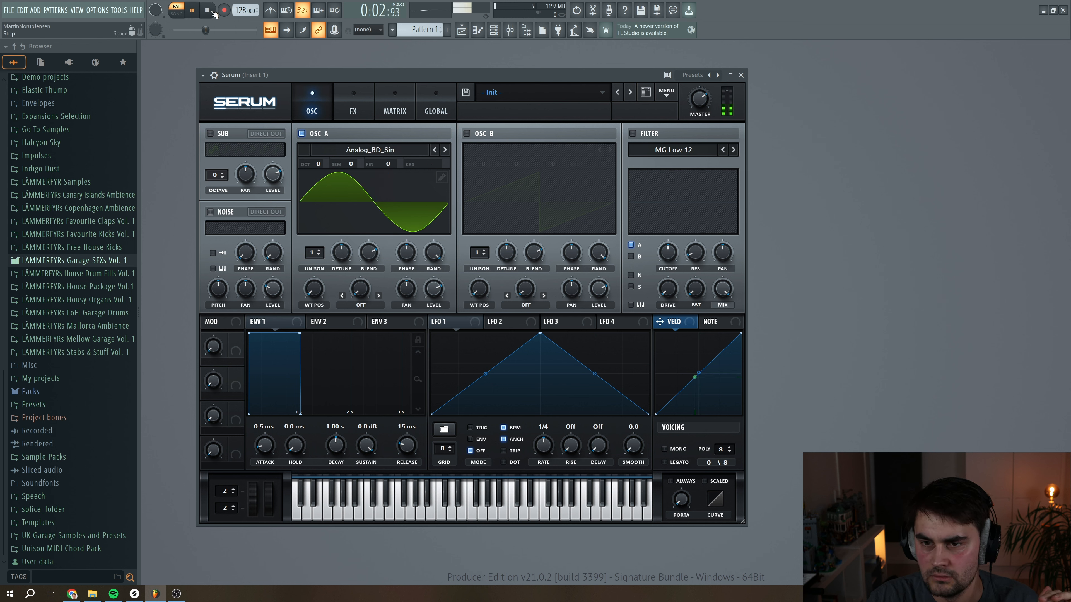
click(214, 13)
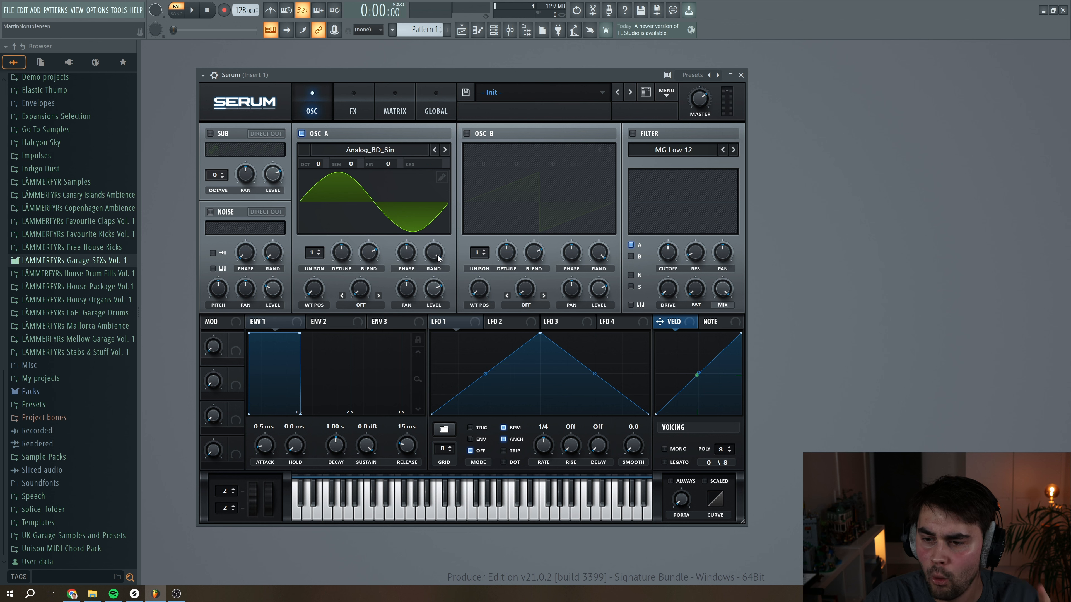
Step: Set oscillator A's random phase to 0% and its level to 100%
drag(438, 258, 437, 249)
drag(449, 326, 450, 340)
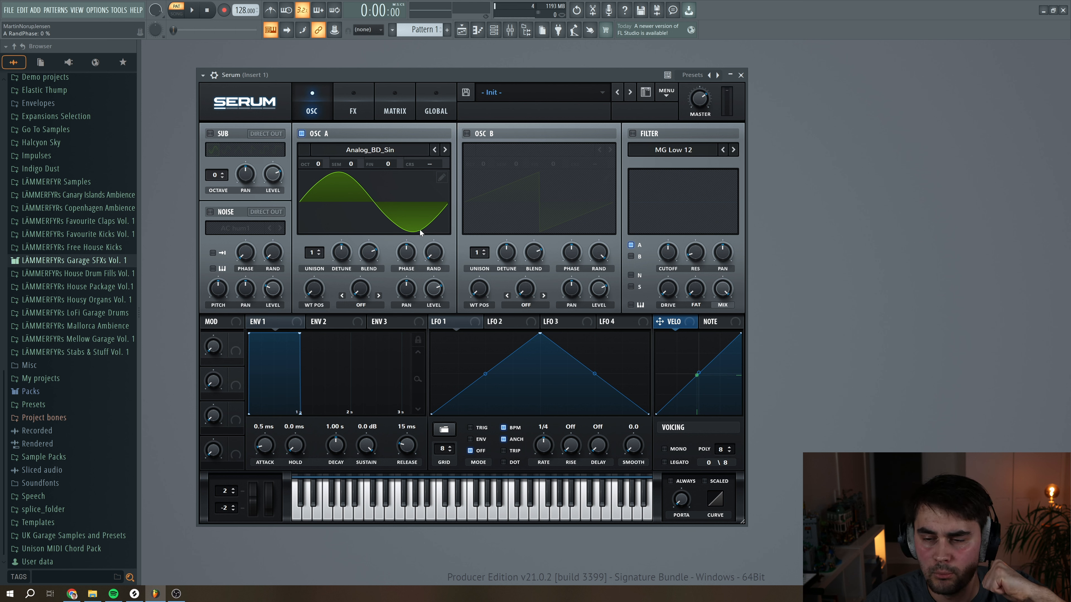
drag(435, 289, 436, 253)
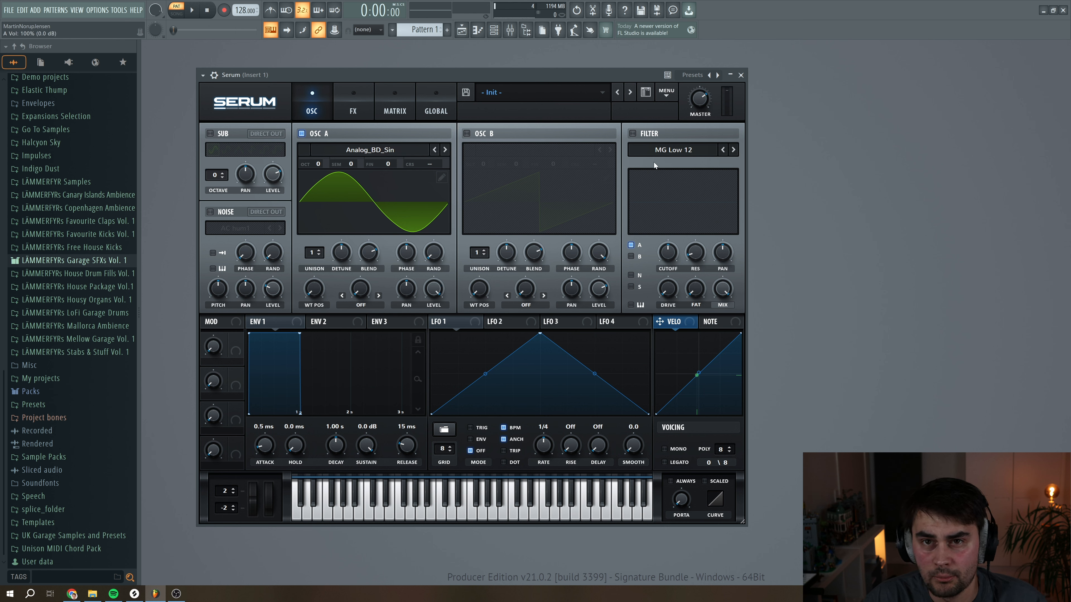
Step: Enable the filter with the MG Low 24 type and set its cutoff to about 198 Hz
click(634, 133)
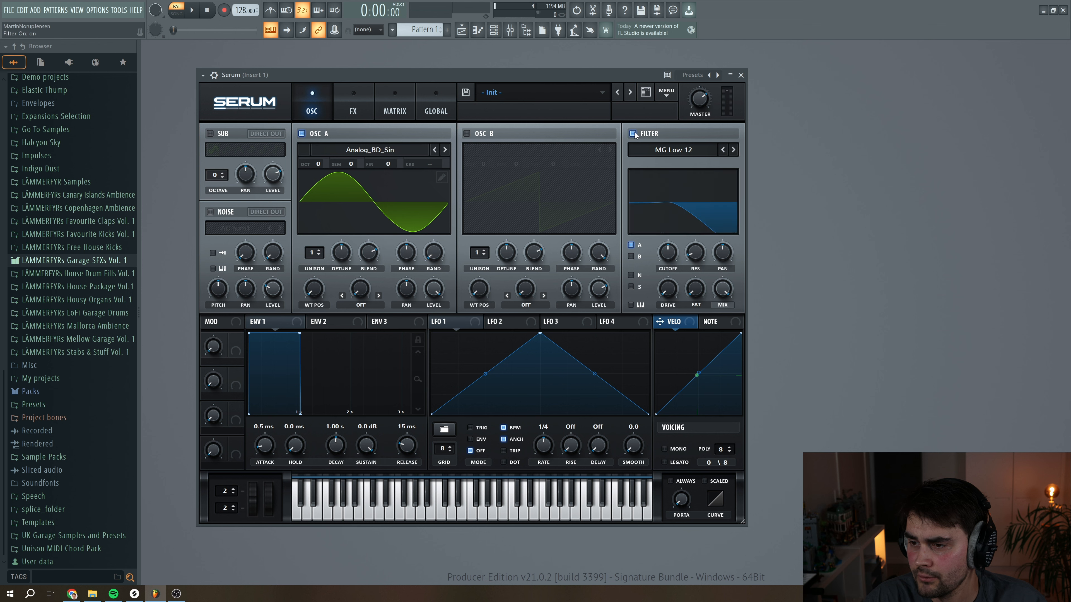
click(734, 151)
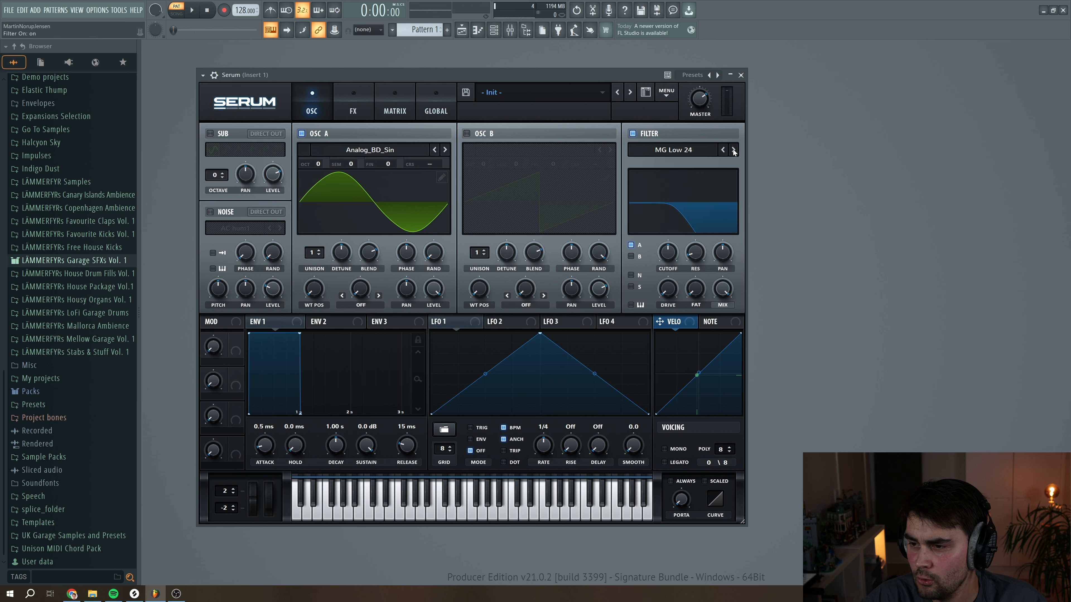
drag(673, 258, 656, 273)
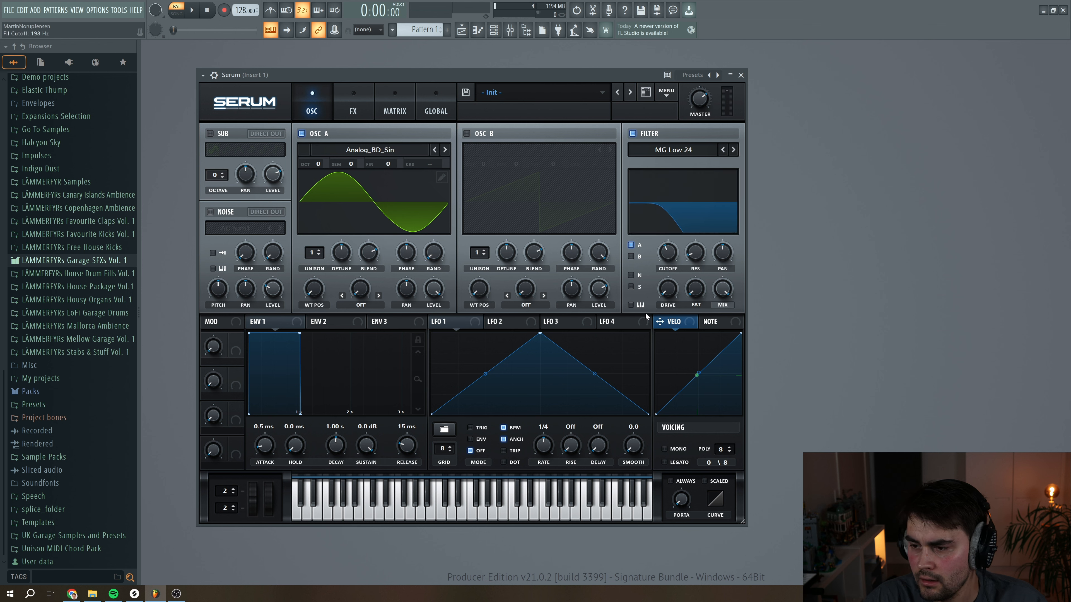
Step: Raise the filter's drive to 29% while auditioning the pattern, and set its fat amount to 32%
drag(669, 292, 670, 287)
scroll(670, 287, up, 2)
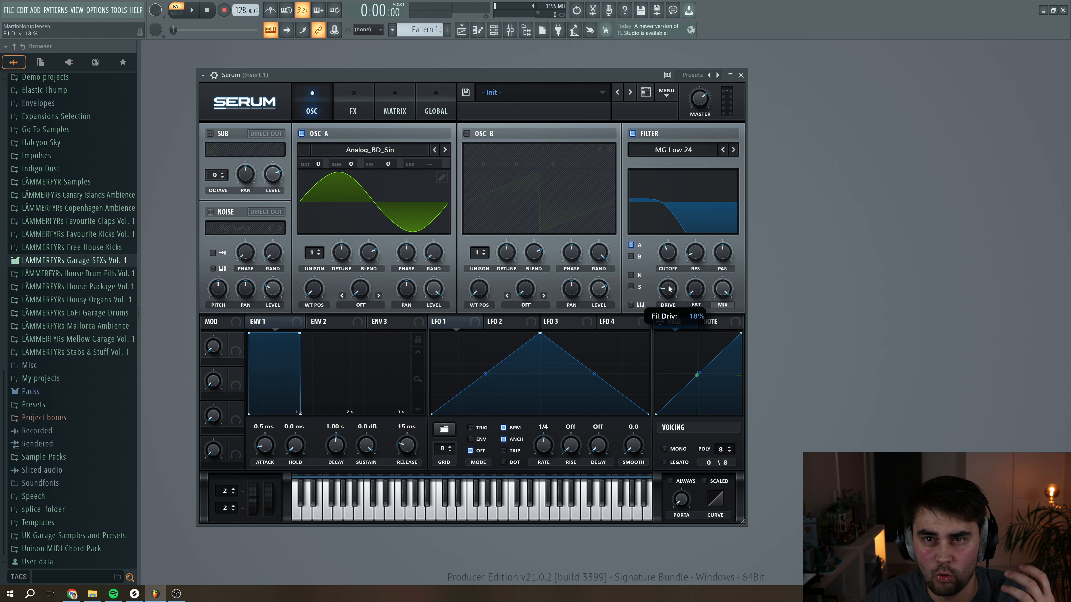
key(space)
scroll(670, 288, up, 3)
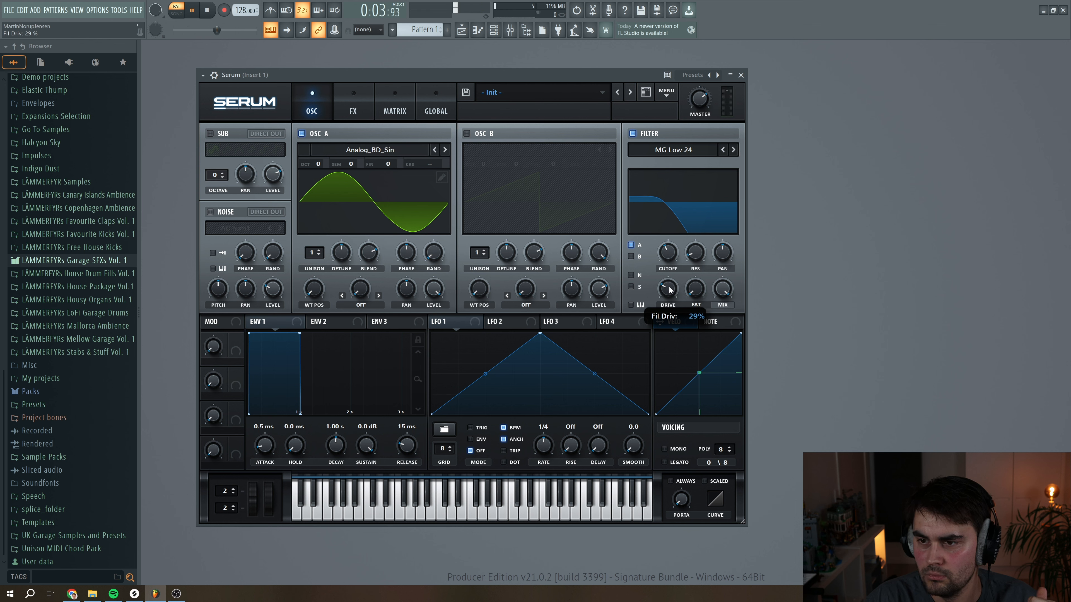
scroll(670, 289, down, 1)
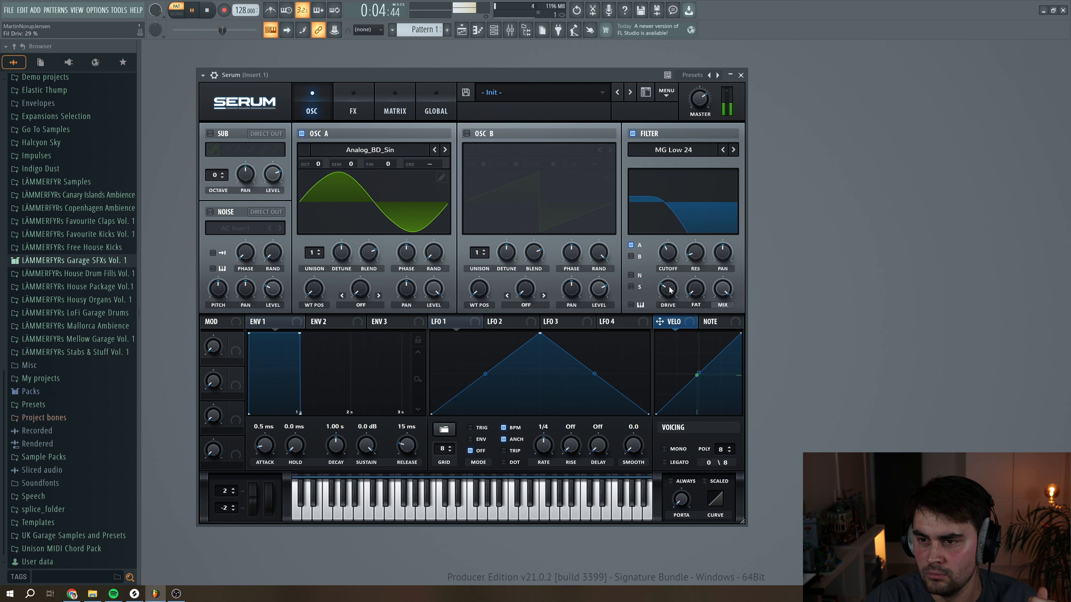
click(208, 10)
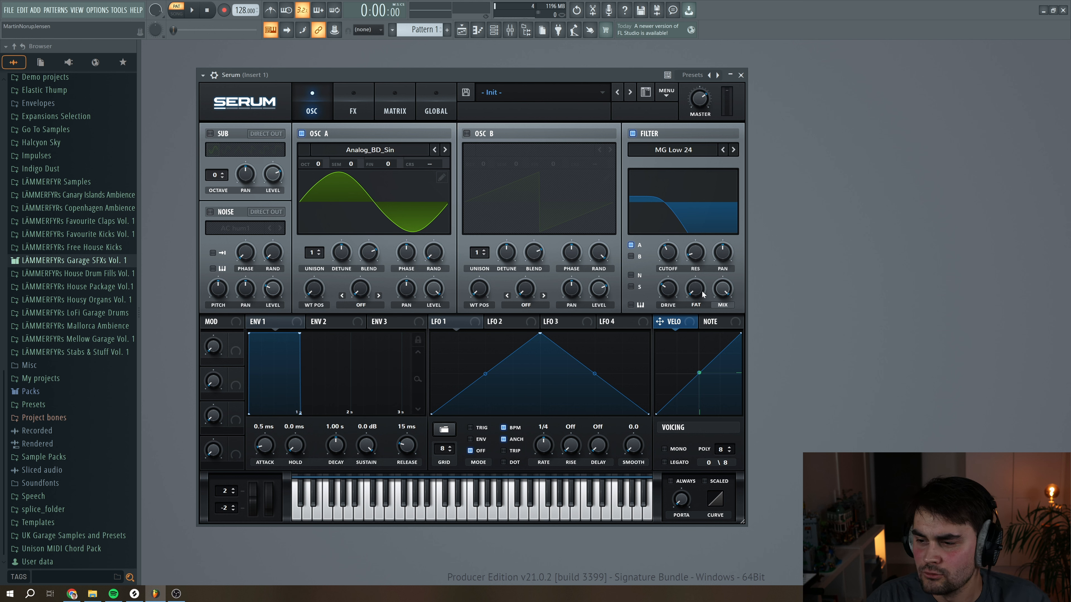
drag(698, 291, 701, 275)
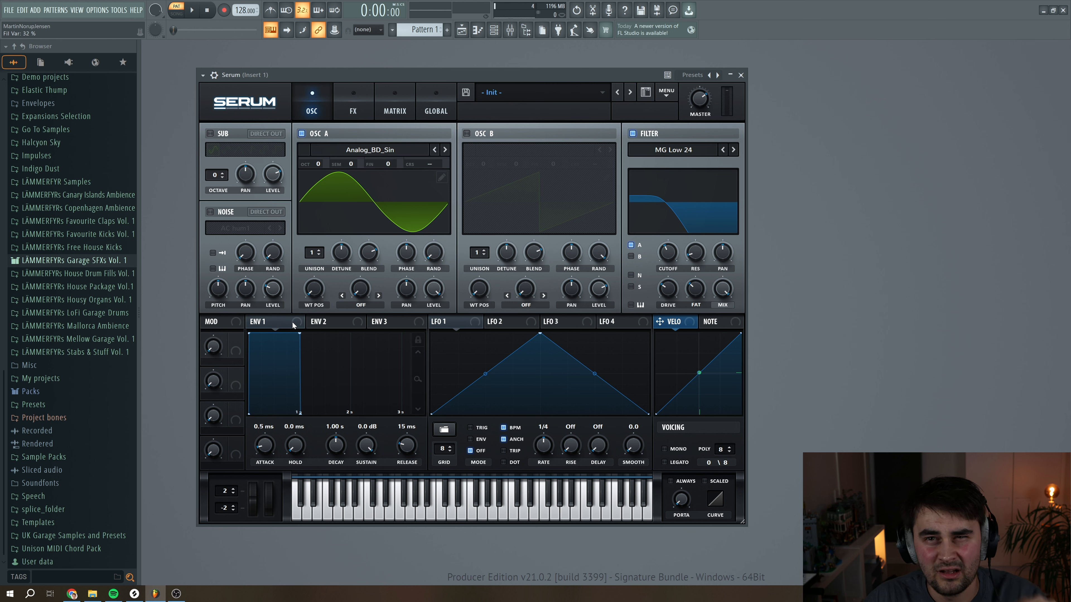
Step: Set Envelope 1's release to 307 ms and audition the pattern
click(281, 323)
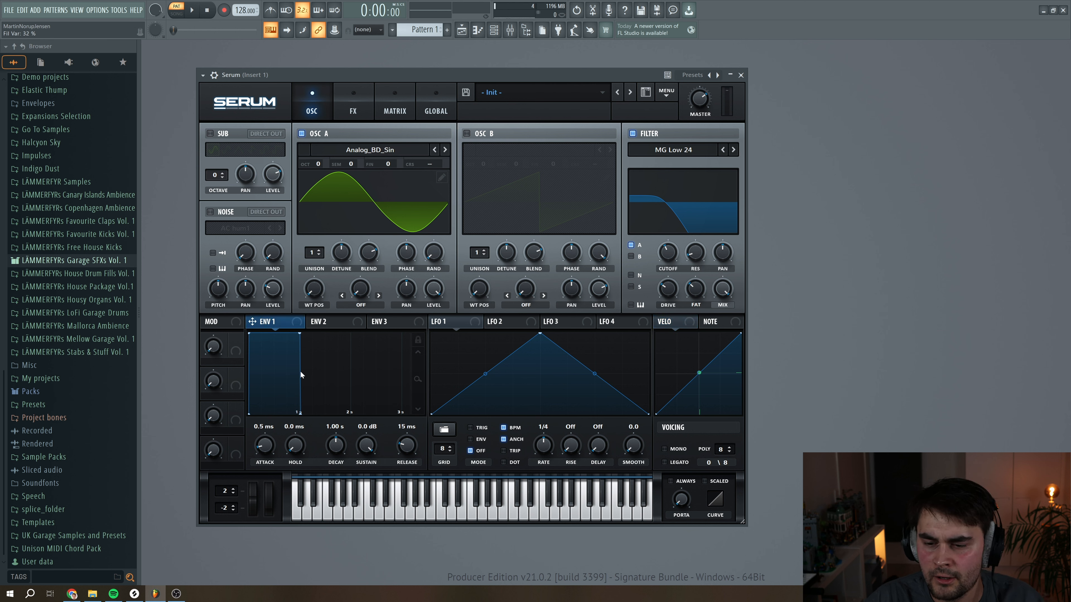
drag(409, 446, 409, 442)
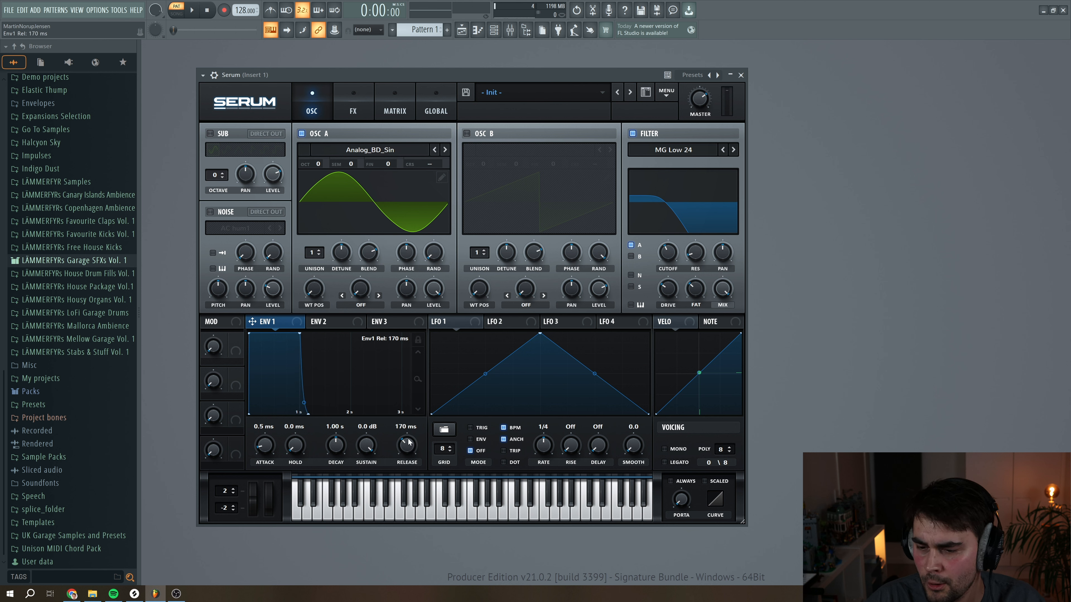
drag(409, 442, 409, 440)
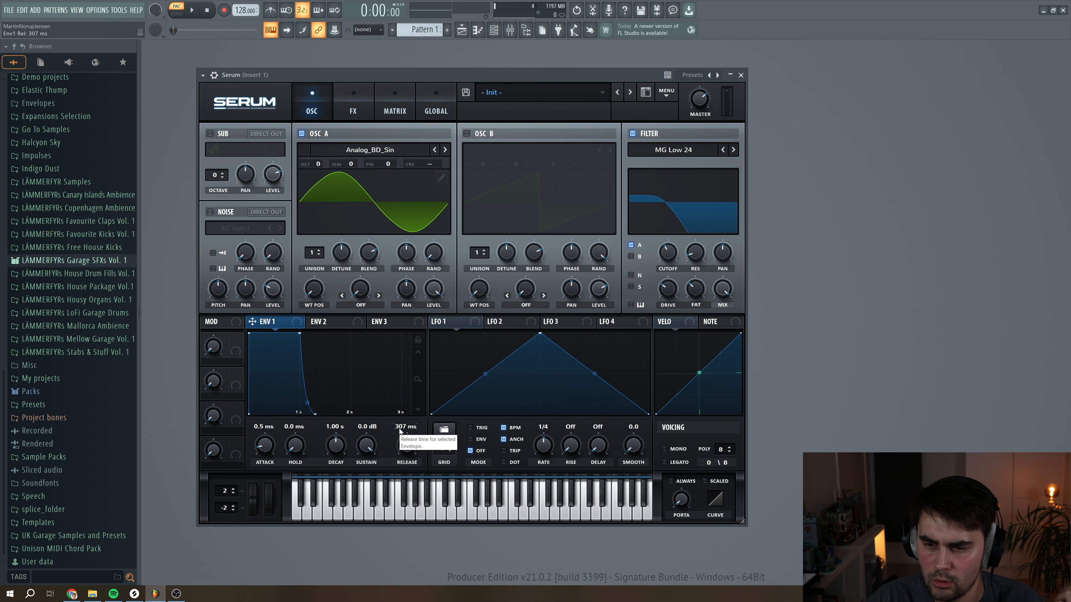
key(space)
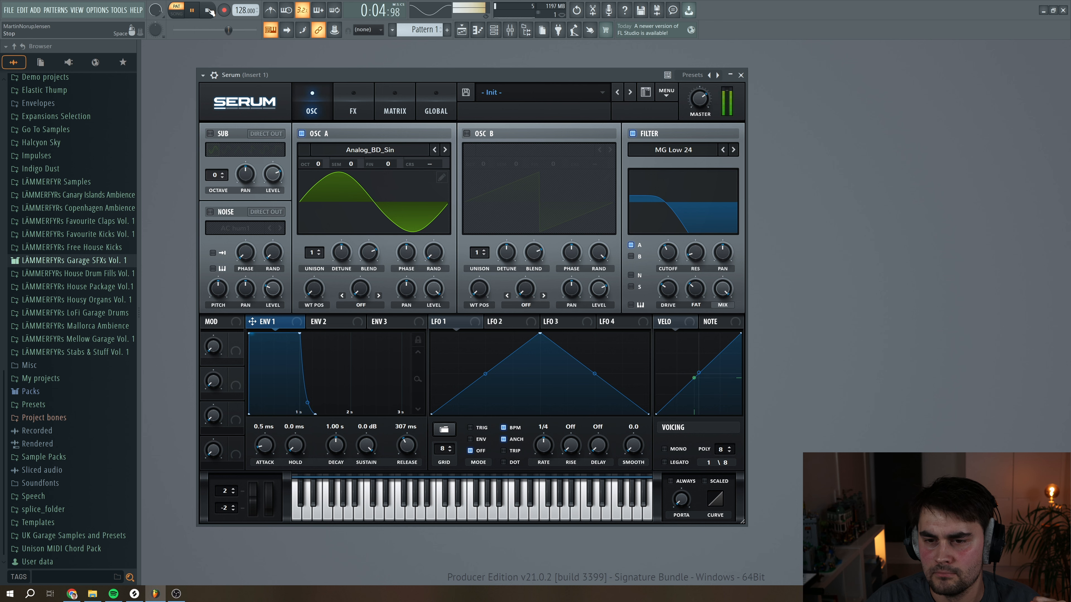
click(207, 10)
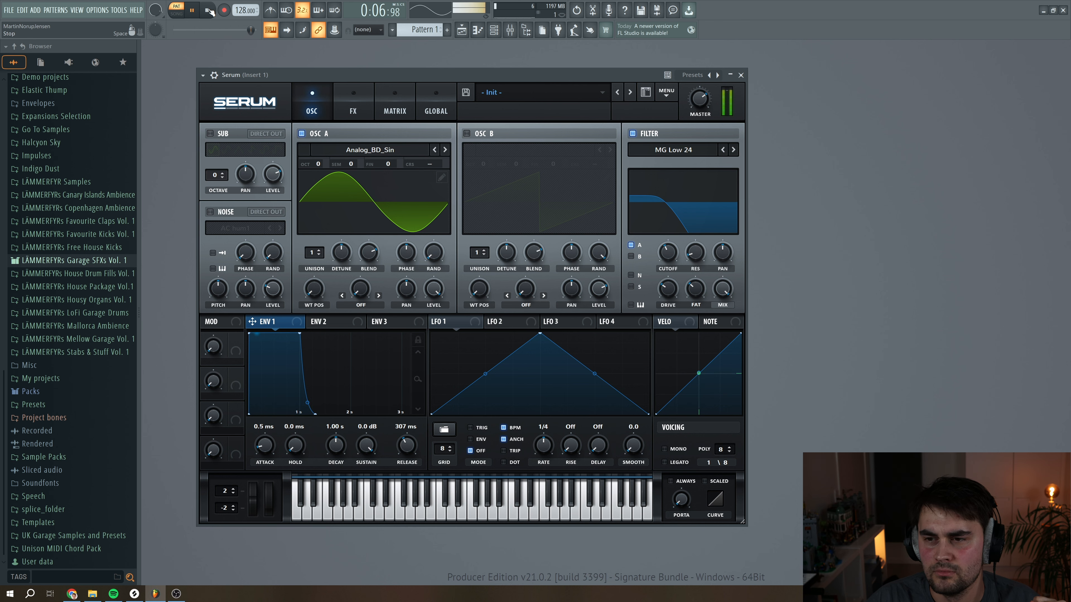
Step: Delete the two A3 and two E3 notes from the Serum pattern in the piano roll, and return to the synth
click(493, 32)
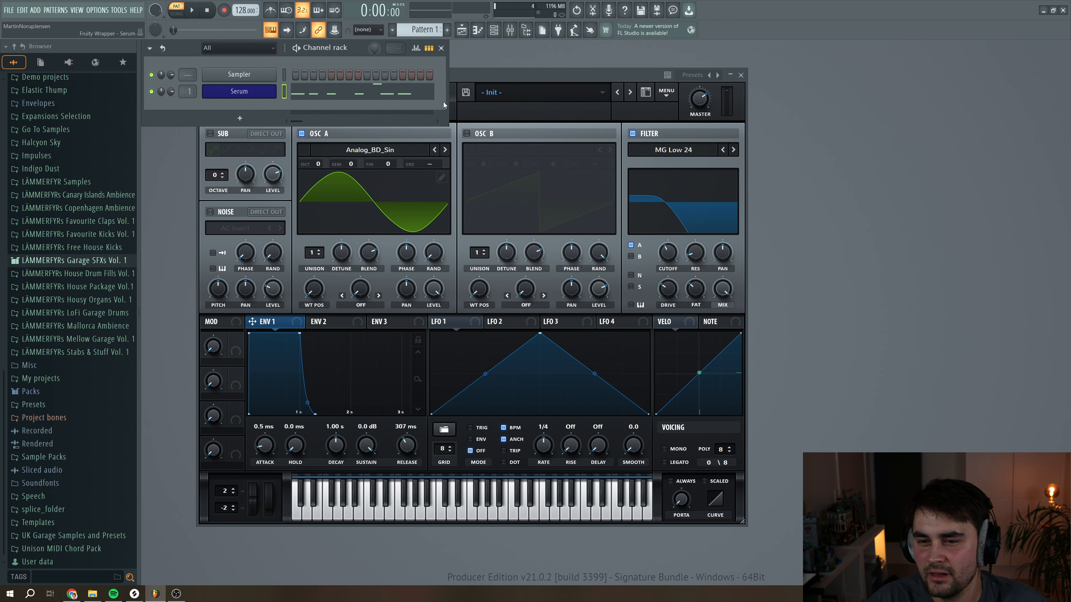
click(369, 96)
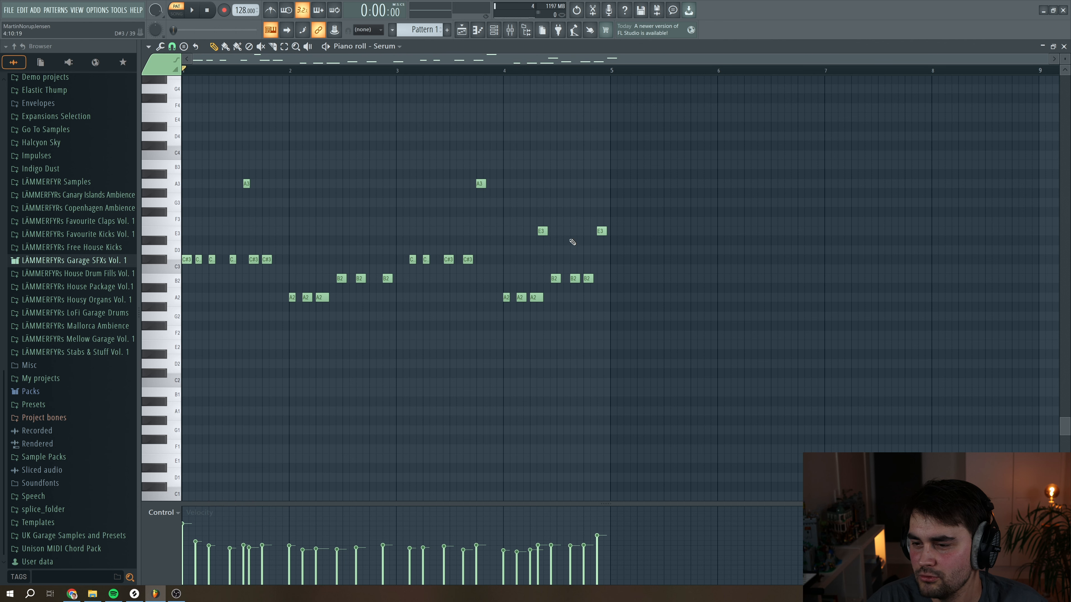
right_click(542, 231)
right_click(602, 231)
right_click(480, 184)
right_click(251, 184)
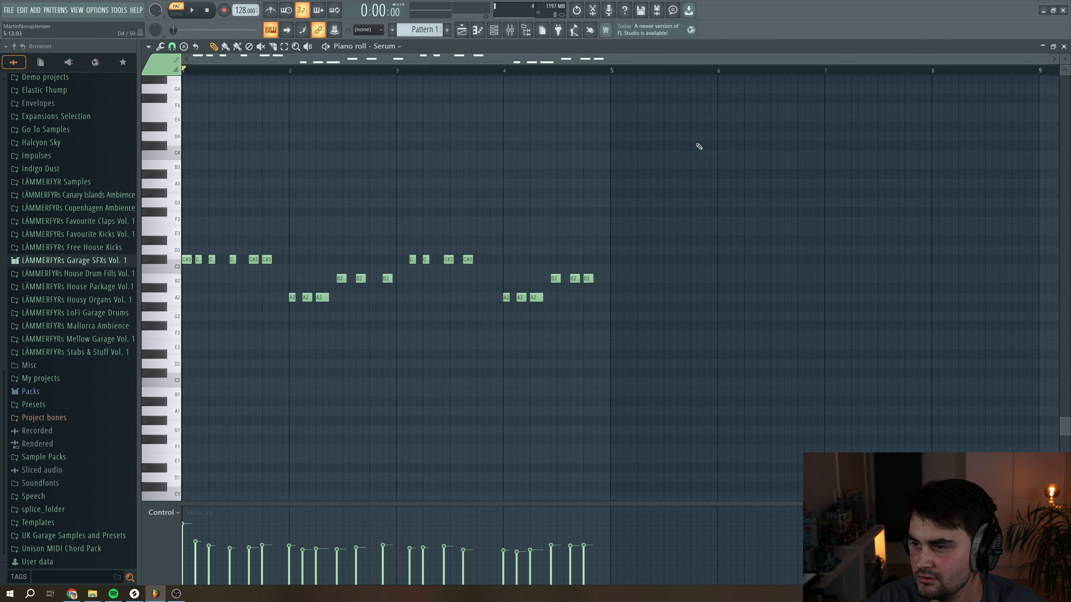
click(1042, 46)
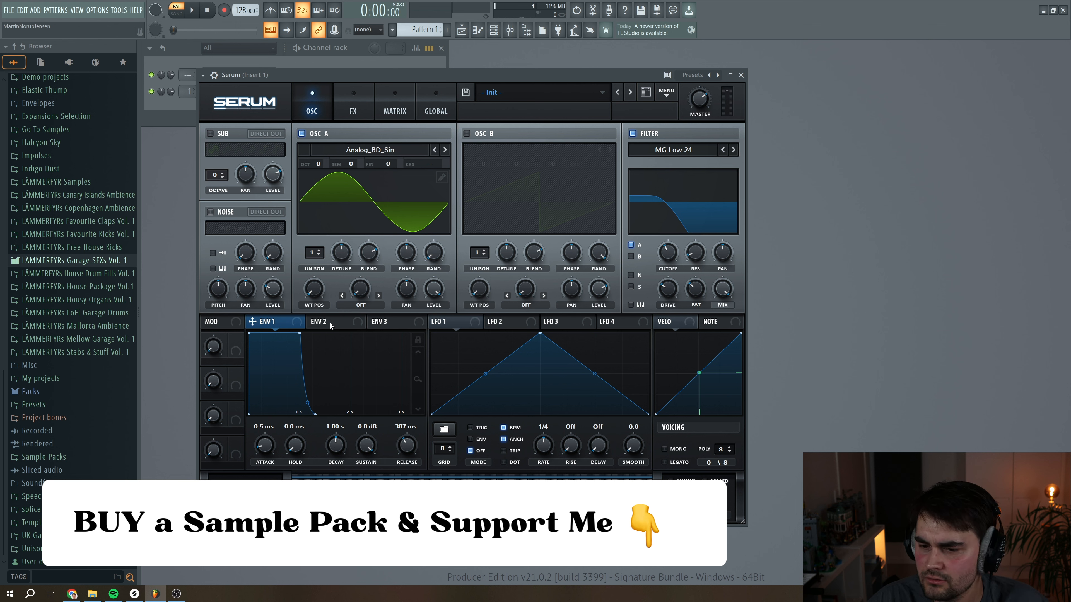
Step: Shape Envelope 2 with 0% sustain, 108 ms decay and 7.7 ms release
click(330, 324)
drag(366, 446, 383, 547)
drag(335, 447, 338, 481)
scroll(404, 450, down, 2)
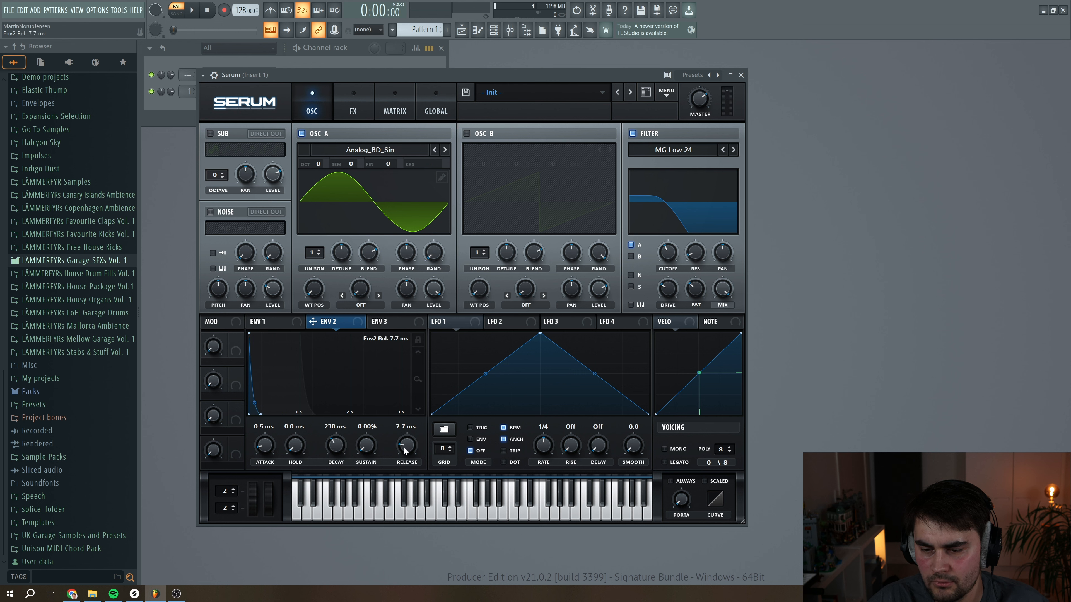
scroll(335, 446, down, 3)
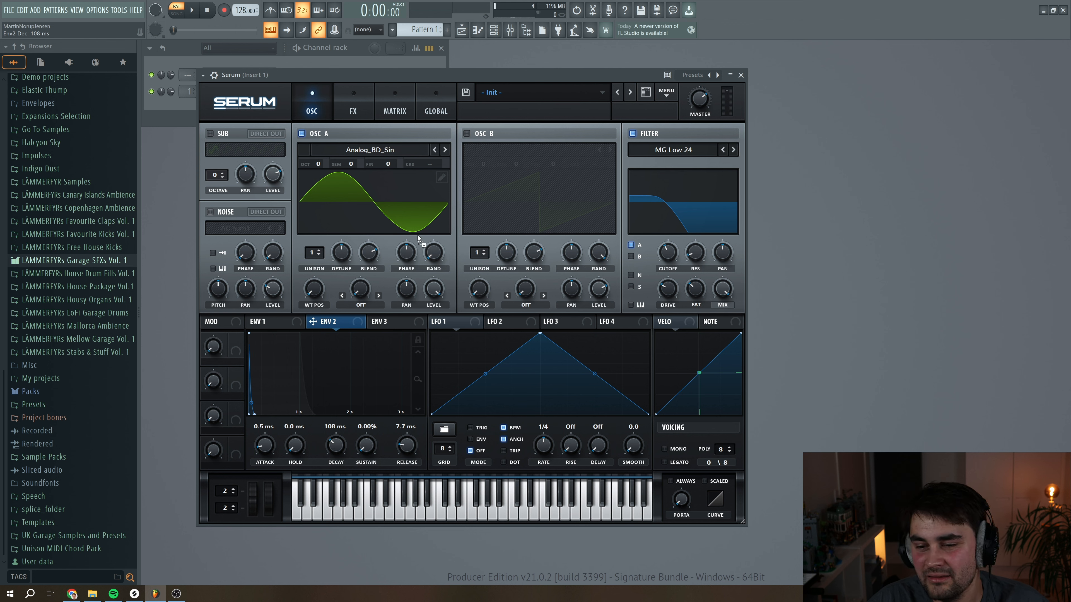
Step: Assign Envelope 2 to oscillator A's coarse pitch with an amount of 8 and audition the pattern
drag(429, 160, 448, 166)
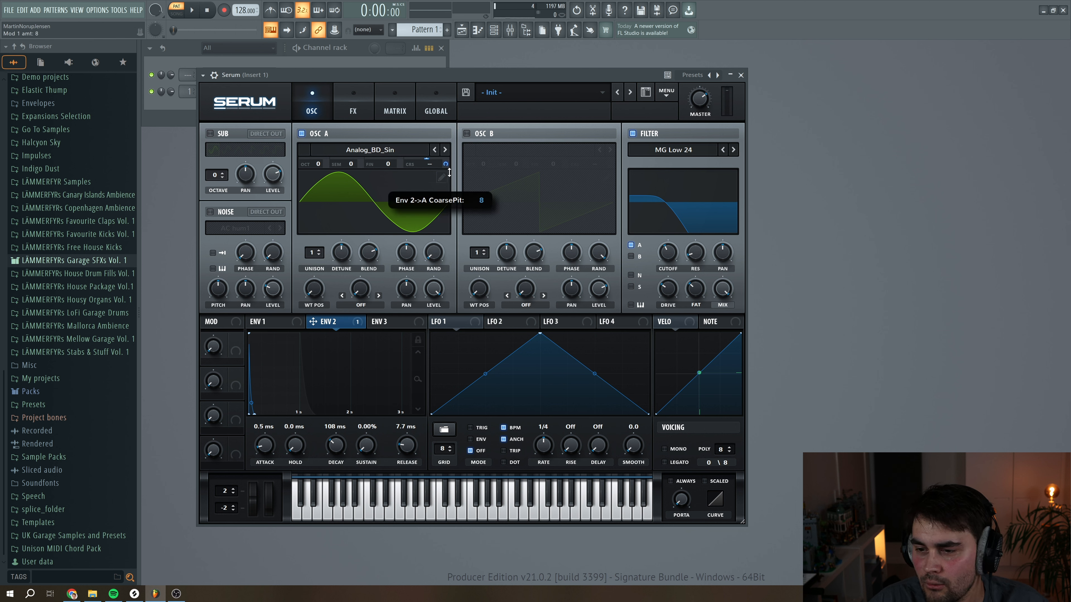
click(191, 11)
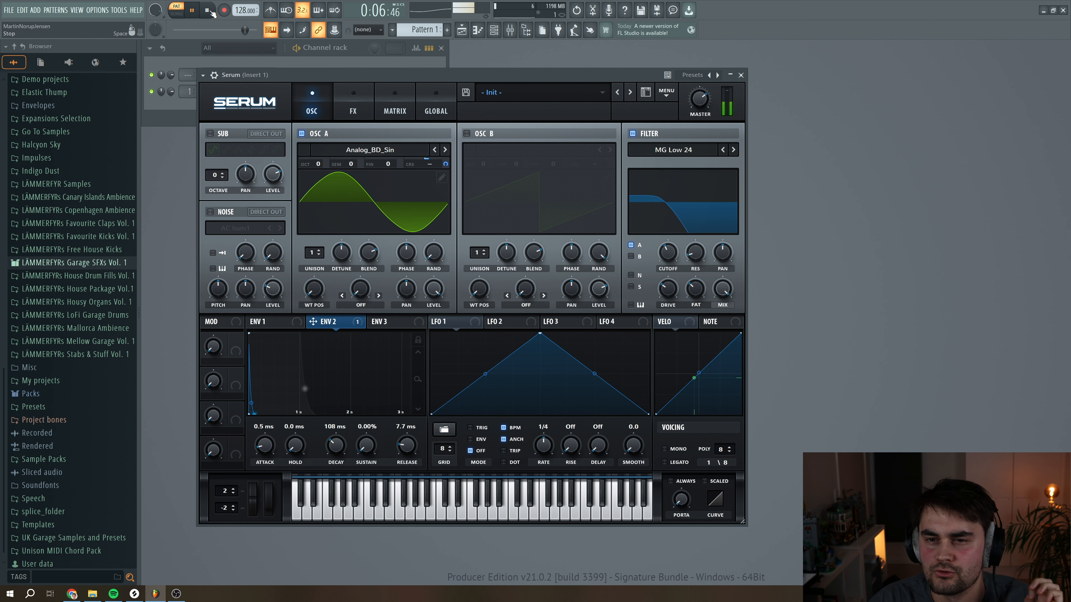
key(space)
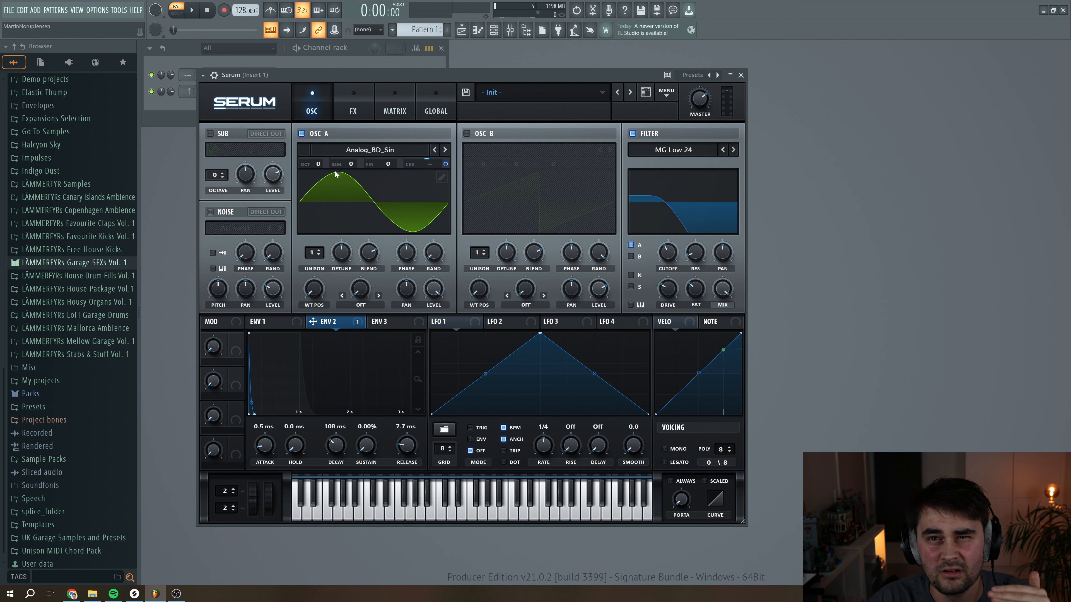
Step: Try other Envelope 2 coarse pitch amounts, including 11, and restore the amount to 8 while auditioning the pattern
mouse_move(445, 162)
mouse_down()
mouse_move(446, 144)
mouse_move(451, 176)
mouse_up()
key(space)
click(207, 10)
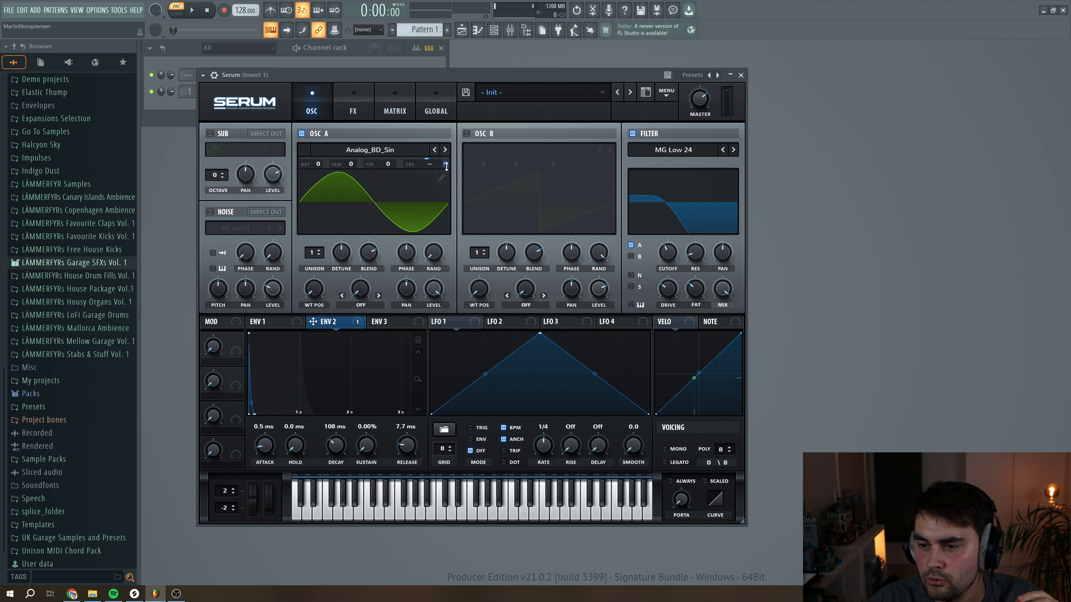
drag(446, 165, 447, 168)
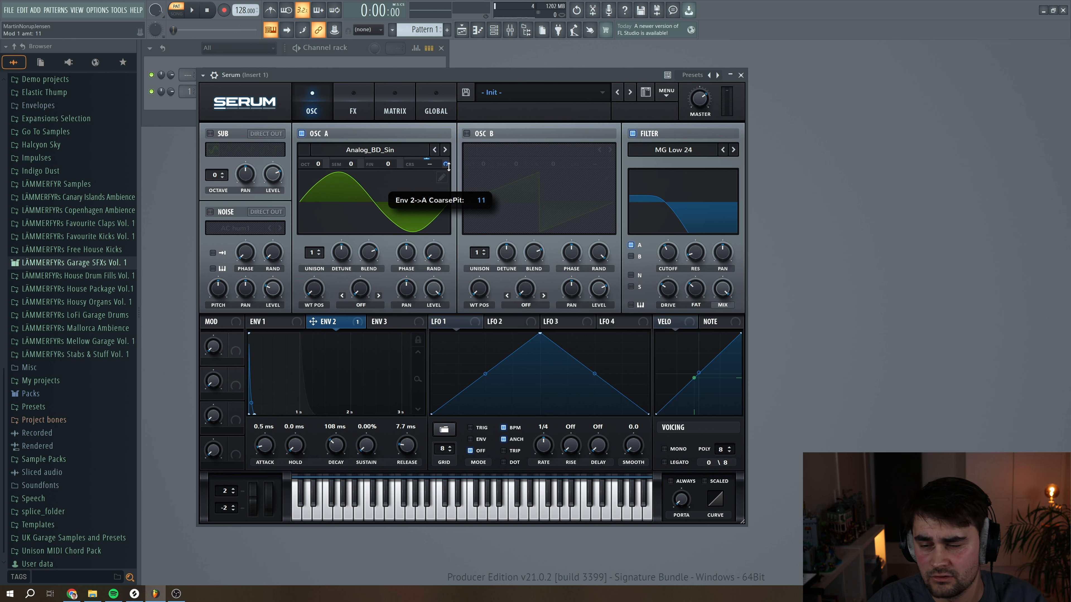
drag(448, 166, 450, 171)
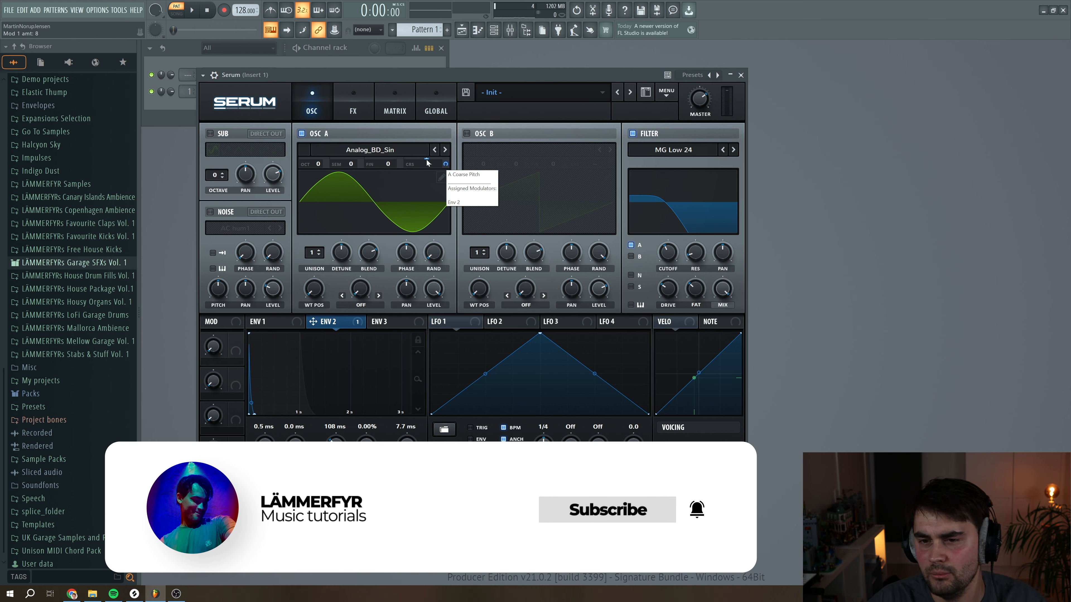
click(193, 10)
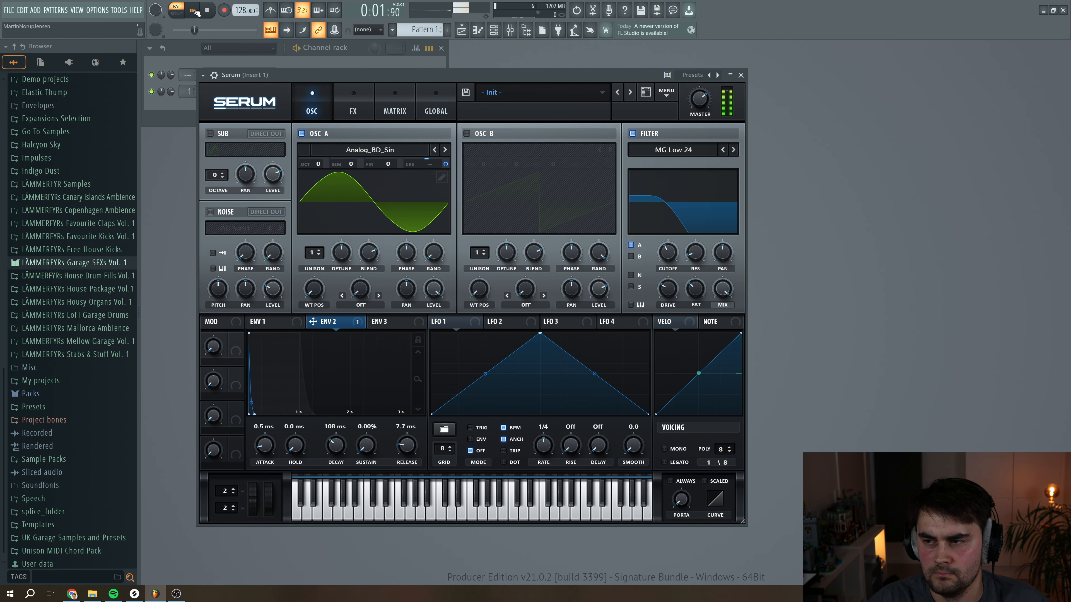
click(208, 11)
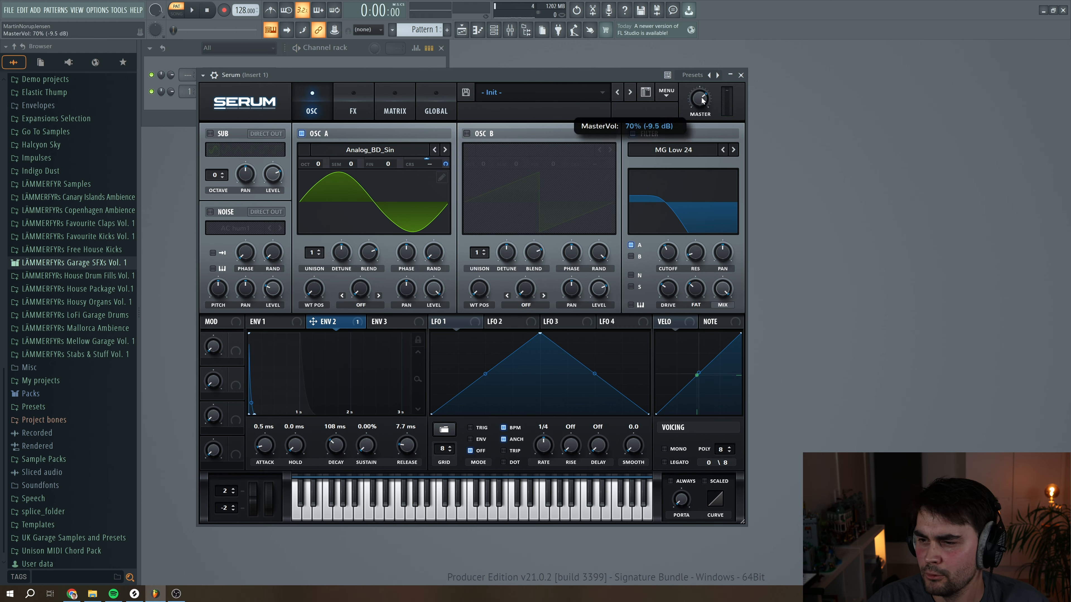
Step: Lower Serum's master volume slightly, and open Neutron 3 from mixer track Insert 1 in an enlarged window
scroll(702, 100, down, 2)
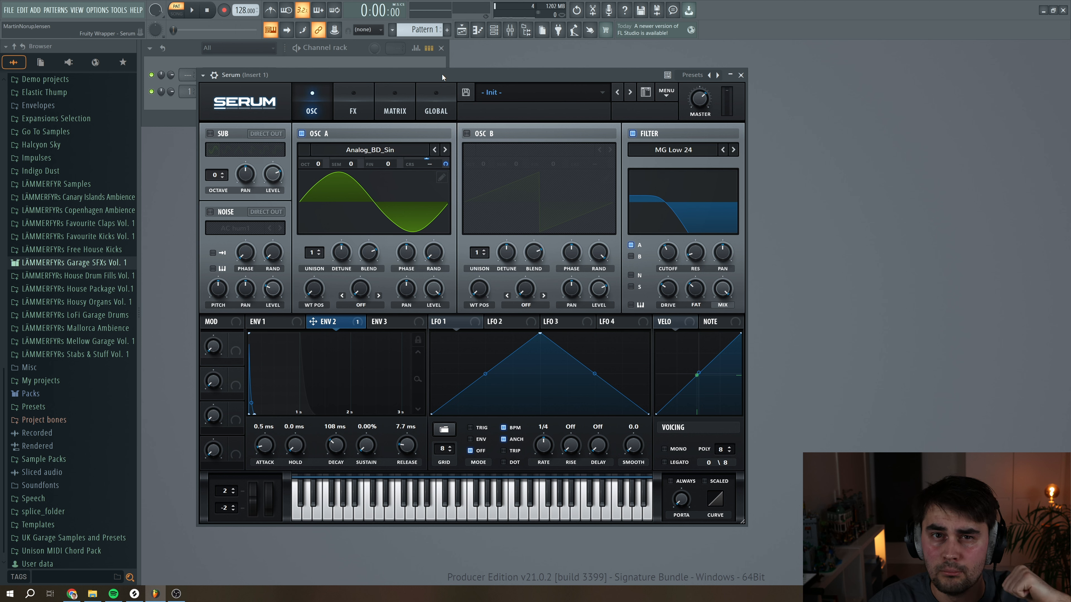
click(511, 30)
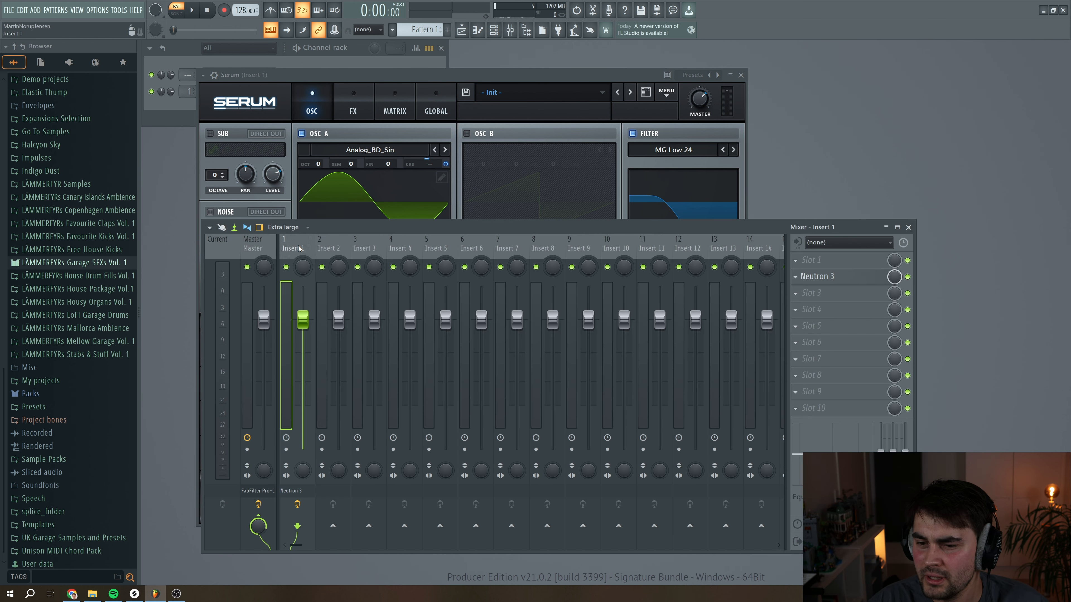
click(818, 278)
drag(393, 142, 415, 120)
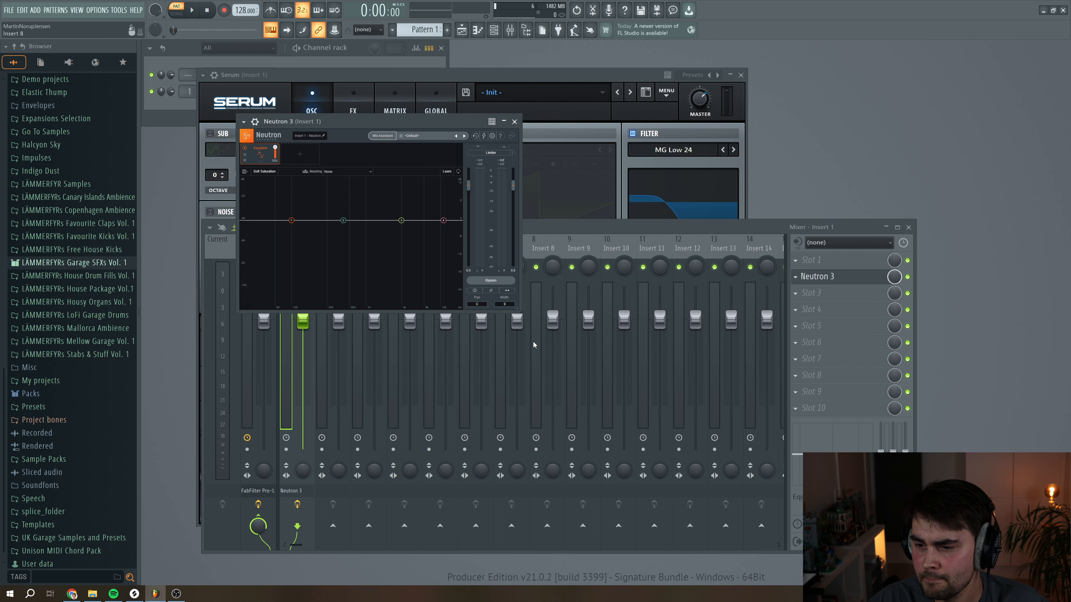
drag(521, 308, 673, 404)
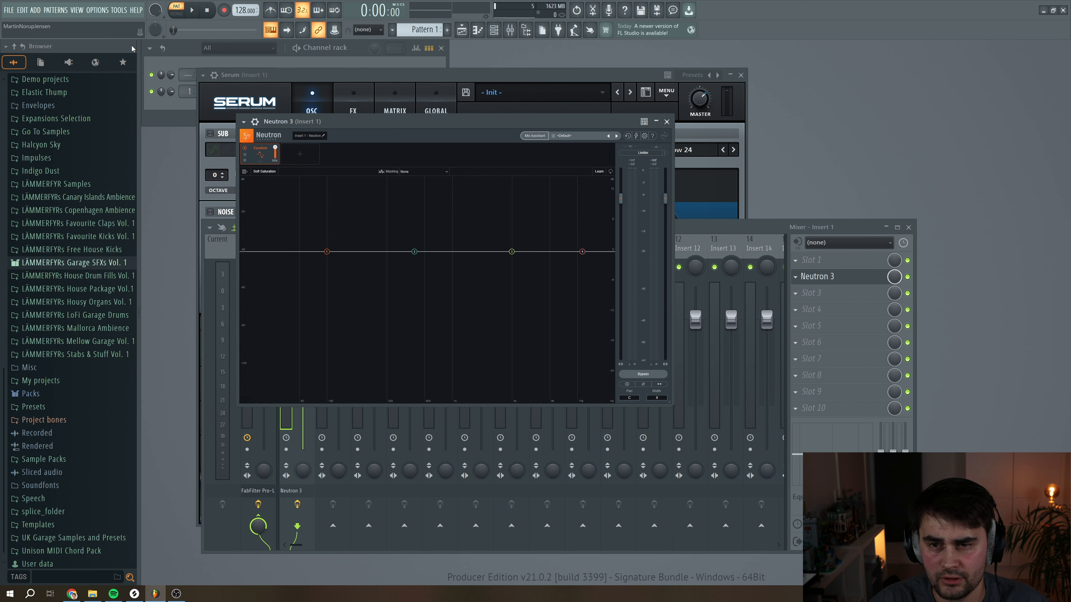
Step: Play the pattern to examine the bass spectrum in Neutron 3, and return to Serum to trim its master volume
click(194, 10)
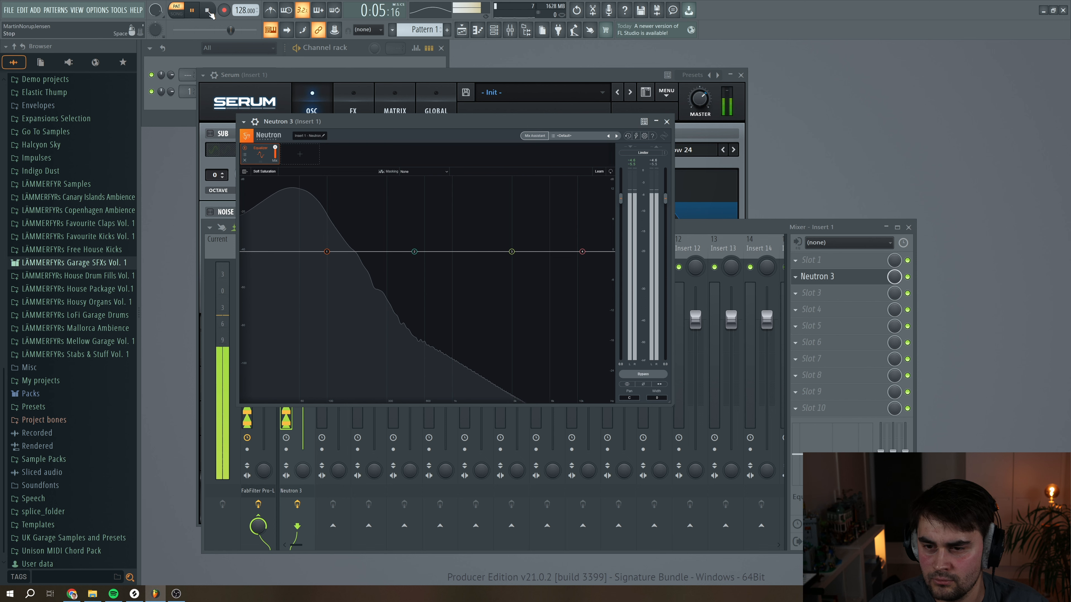
key(space)
click(700, 104)
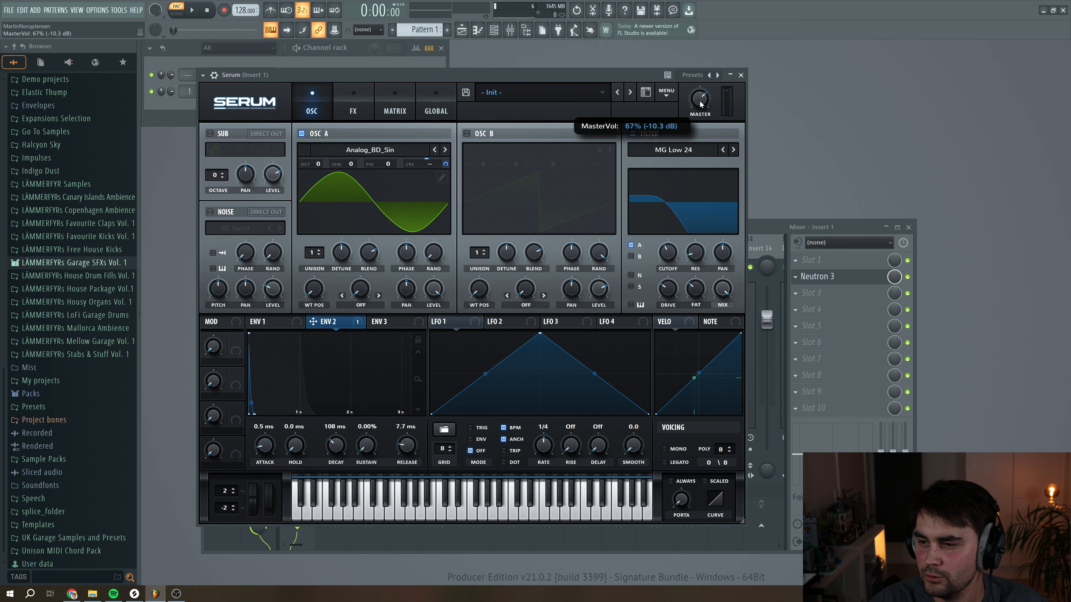
scroll(700, 108, down, 2)
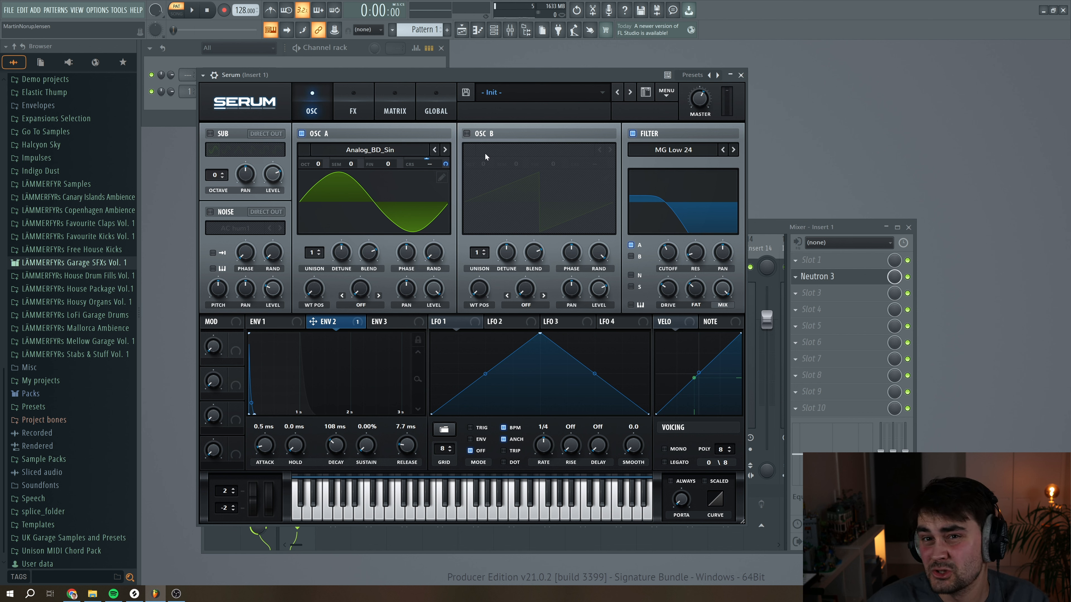
Step: Enable oscillator B with the analog Basic Shapes wavetable and set its wavetable position to 3 for a triangle wave
click(466, 133)
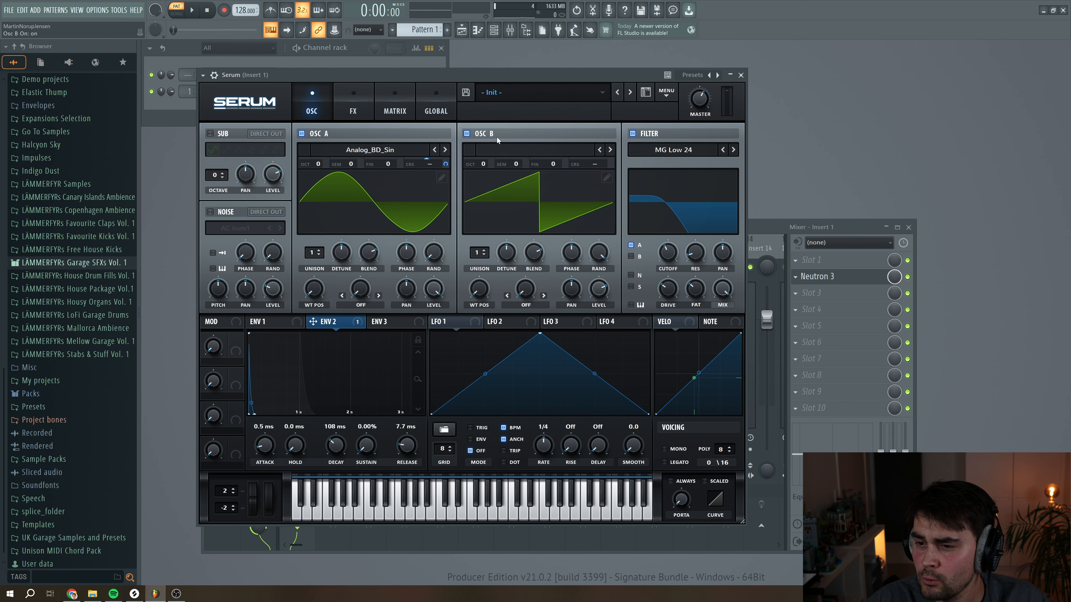
click(506, 150)
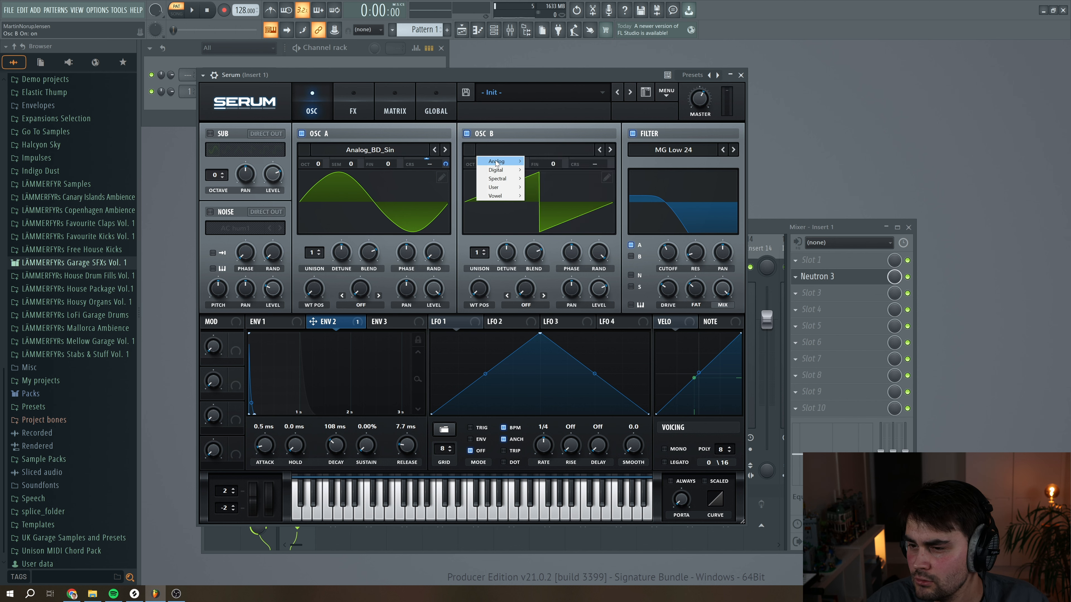
mouse_move(499, 161)
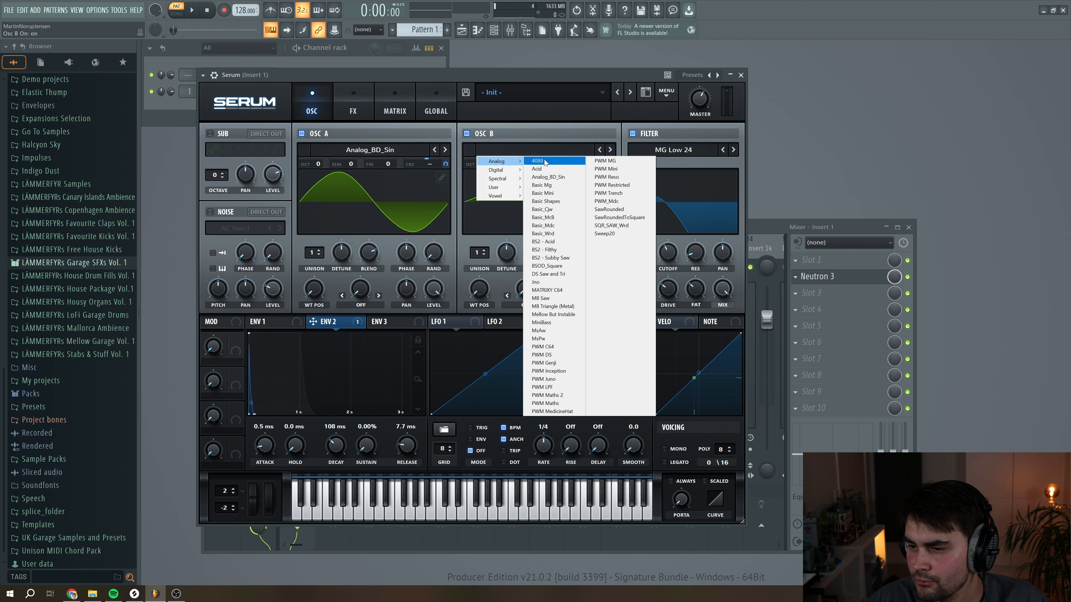
click(561, 202)
drag(480, 297, 484, 274)
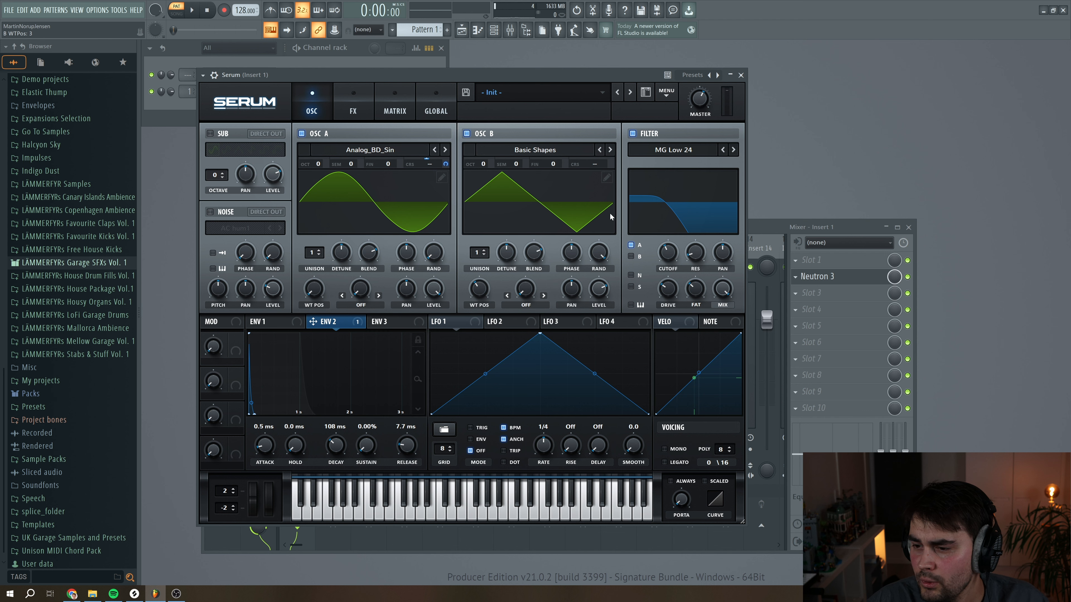
Step: Remove oscillator B's phase randomization, set 3 unison voices with reduced detune, and route it through the filter
drag(599, 262, 600, 332)
click(485, 250)
click(485, 251)
drag(506, 254, 506, 260)
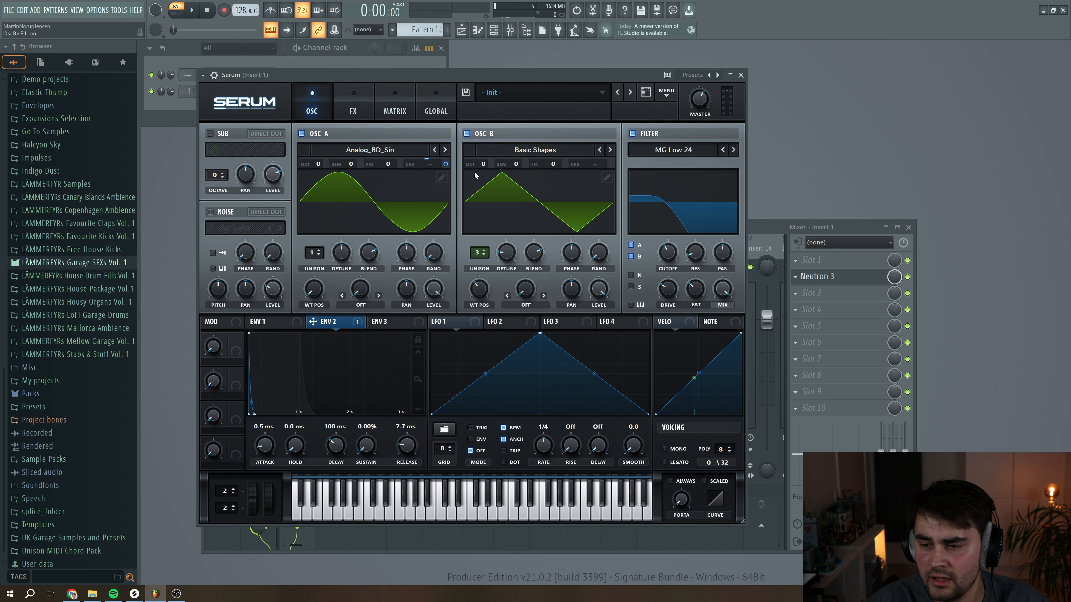
Step: Raise oscillator B by one octave while auditioning the pattern
click(193, 10)
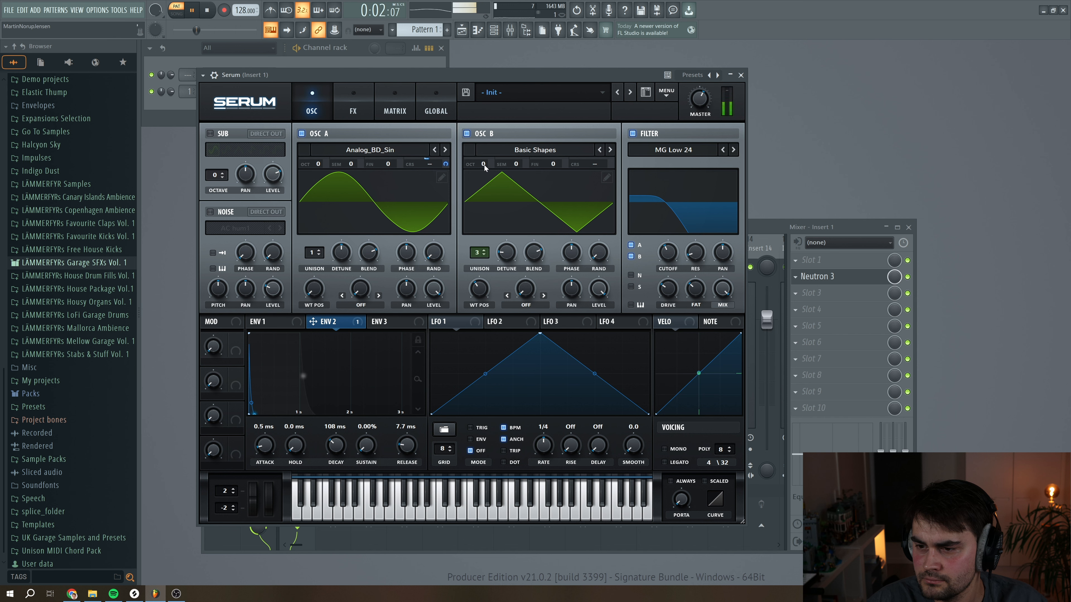
scroll(484, 168, up, 1)
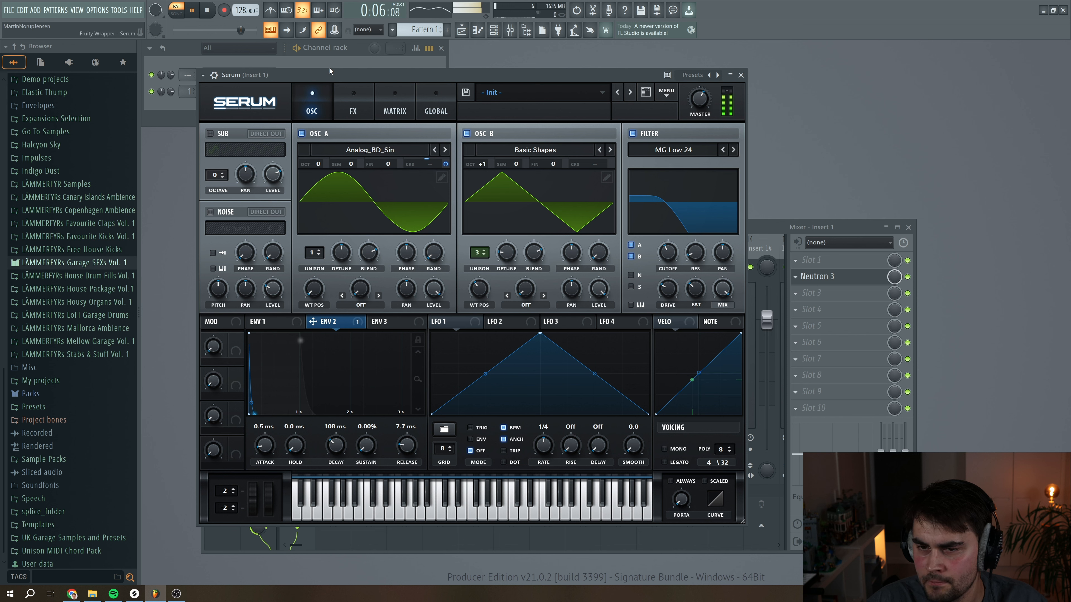
click(205, 10)
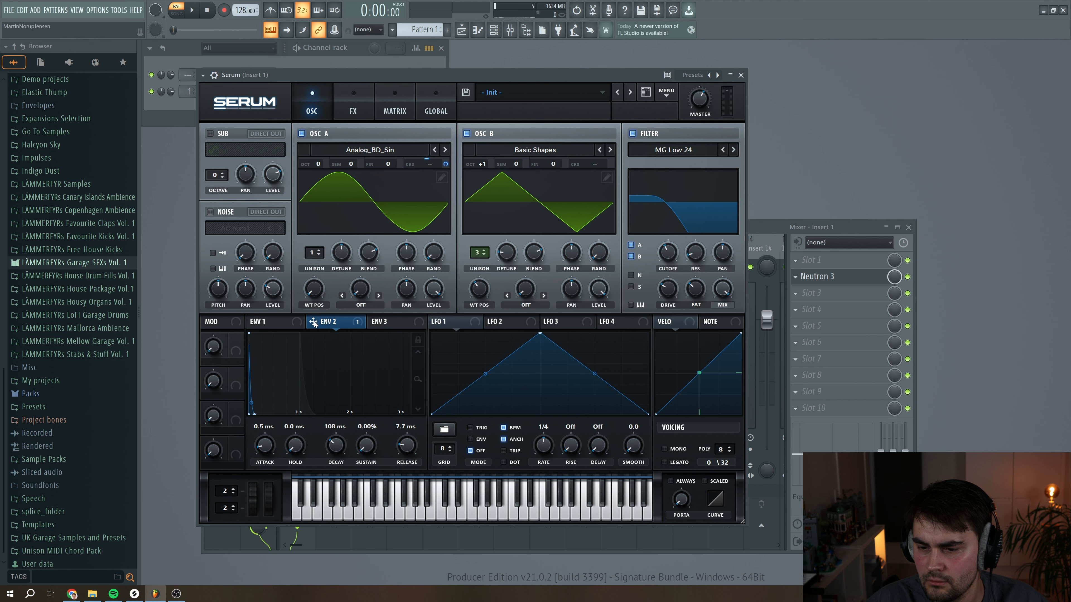
Step: Assign Envelope 2 to oscillator B's coarse pitch with an amount of 9, and set oscillator B's level to 61% while auditioning
drag(595, 164, 611, 171)
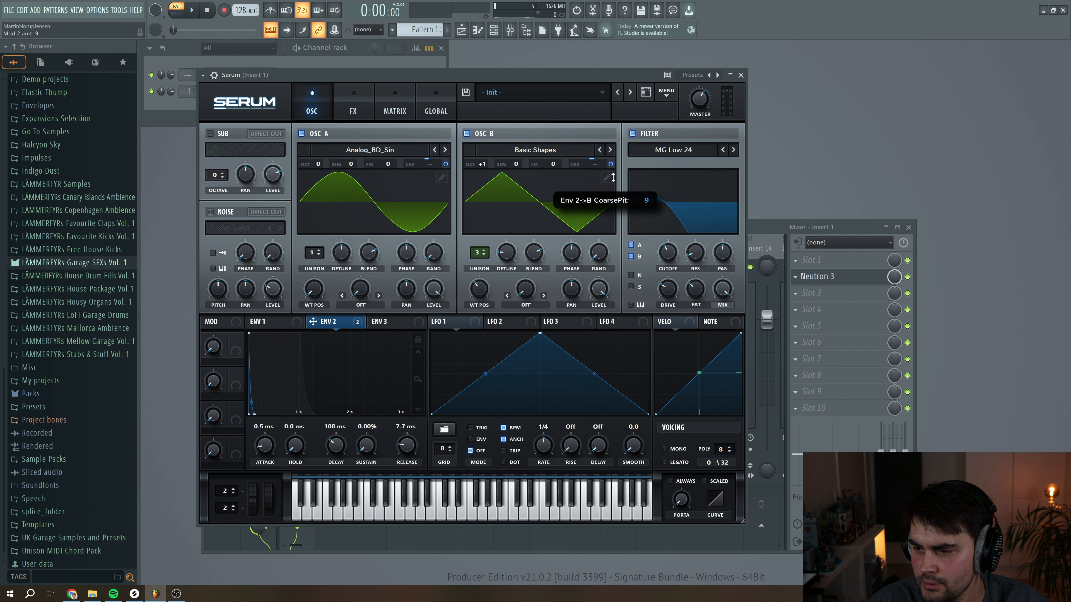
click(195, 9)
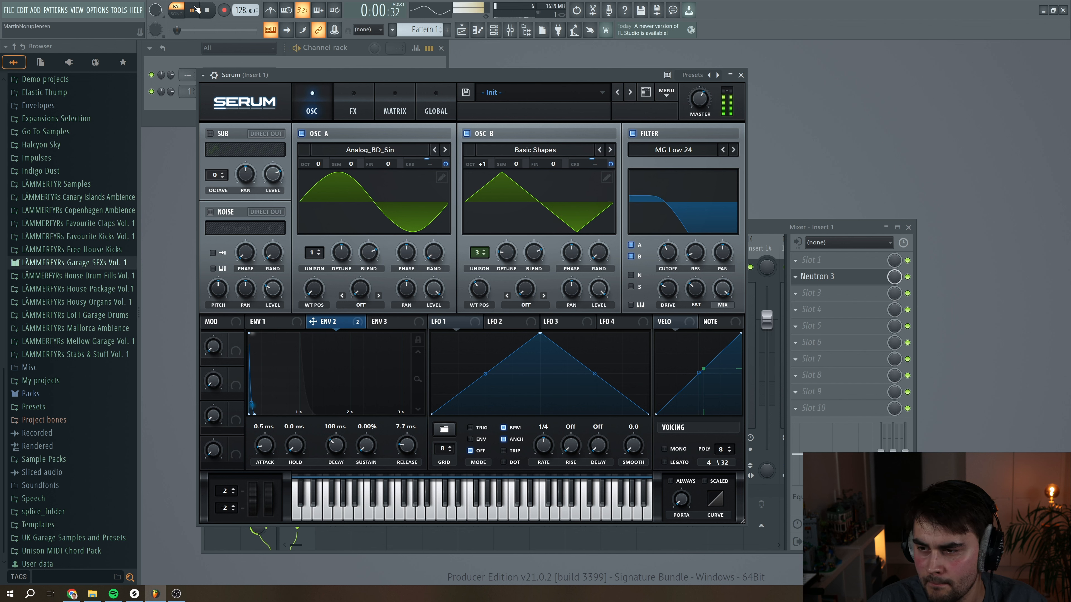
drag(601, 294, 604, 321)
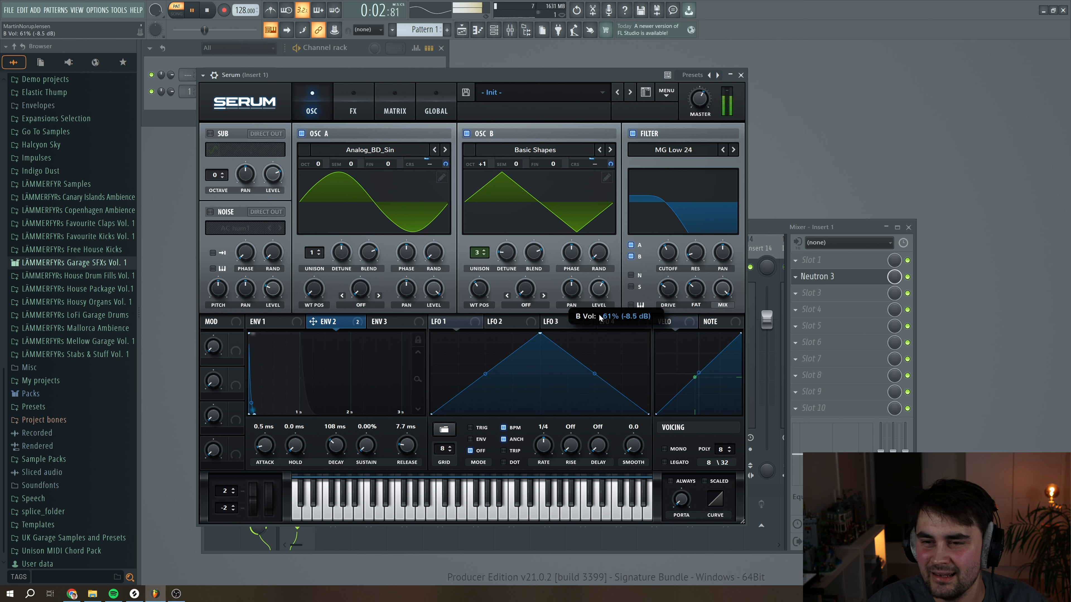
click(207, 10)
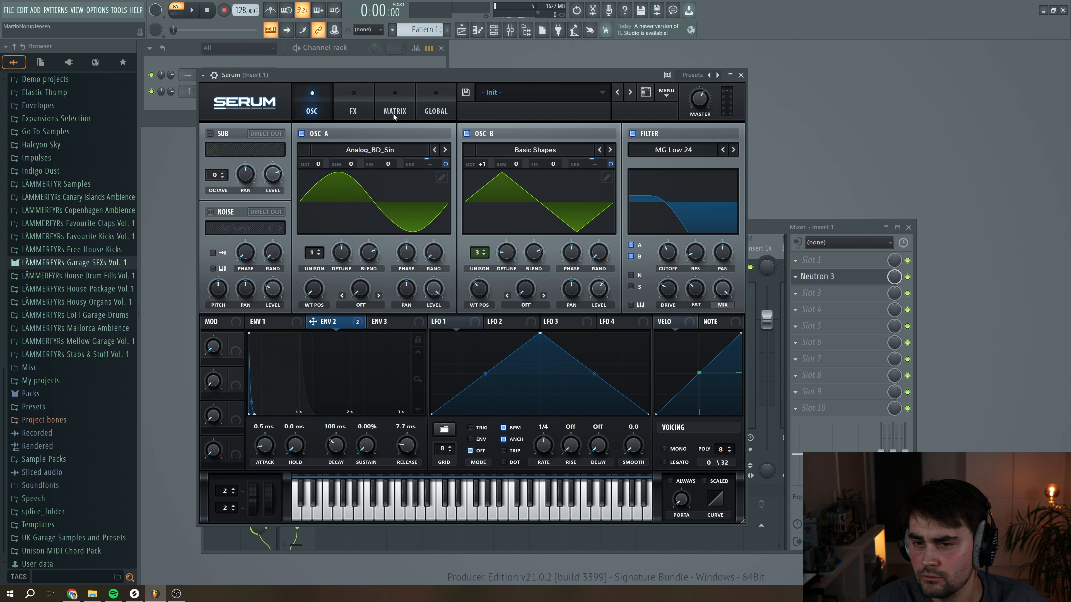
Step: Play the pattern and compare the bass with oscillator B switched off and on
click(193, 11)
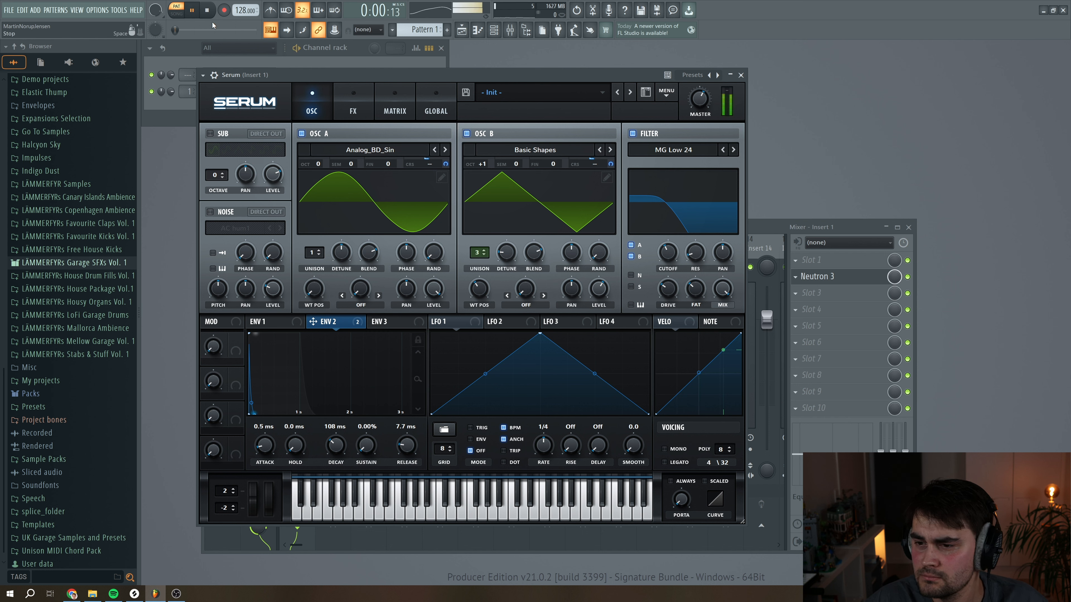
click(467, 134)
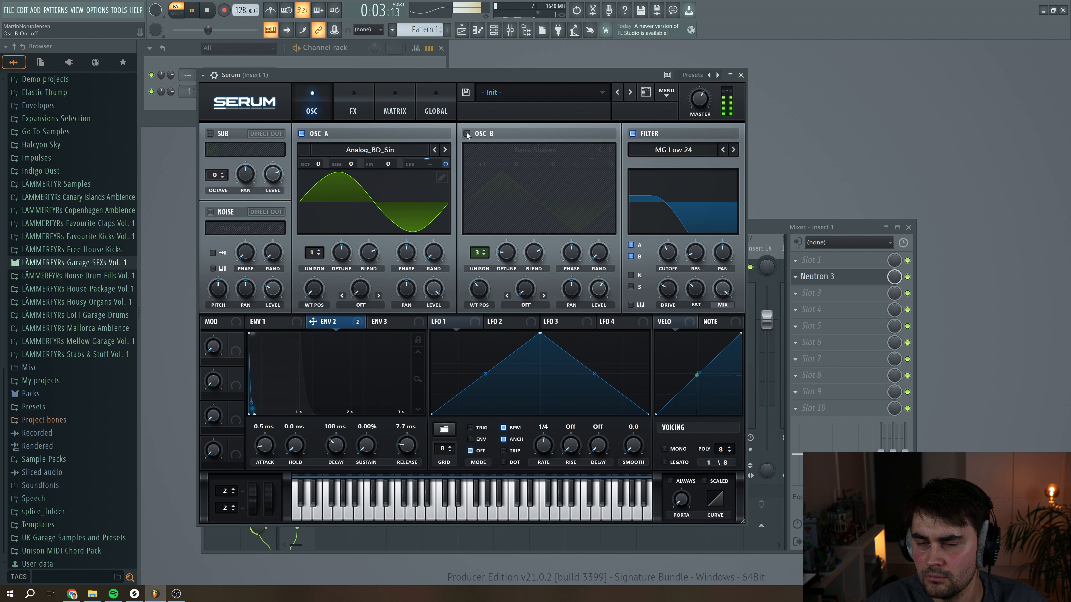
click(467, 134)
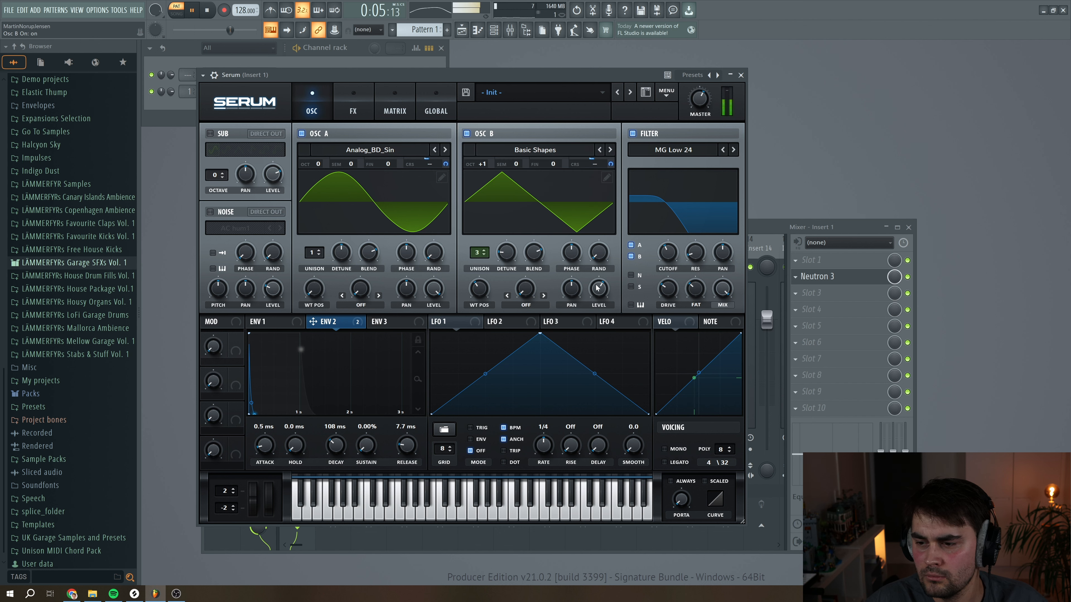
mouse_move(599, 296)
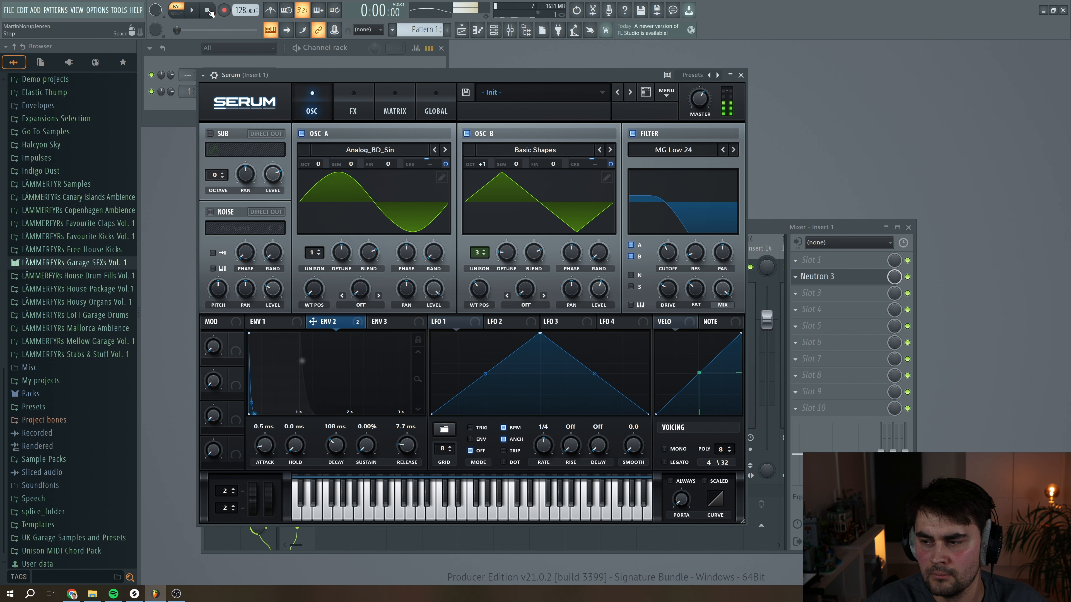
Step: Examine the bass spectrum in Neutron 3 on Insert 1 during playback, and switch oscillator B off for comparison
click(849, 283)
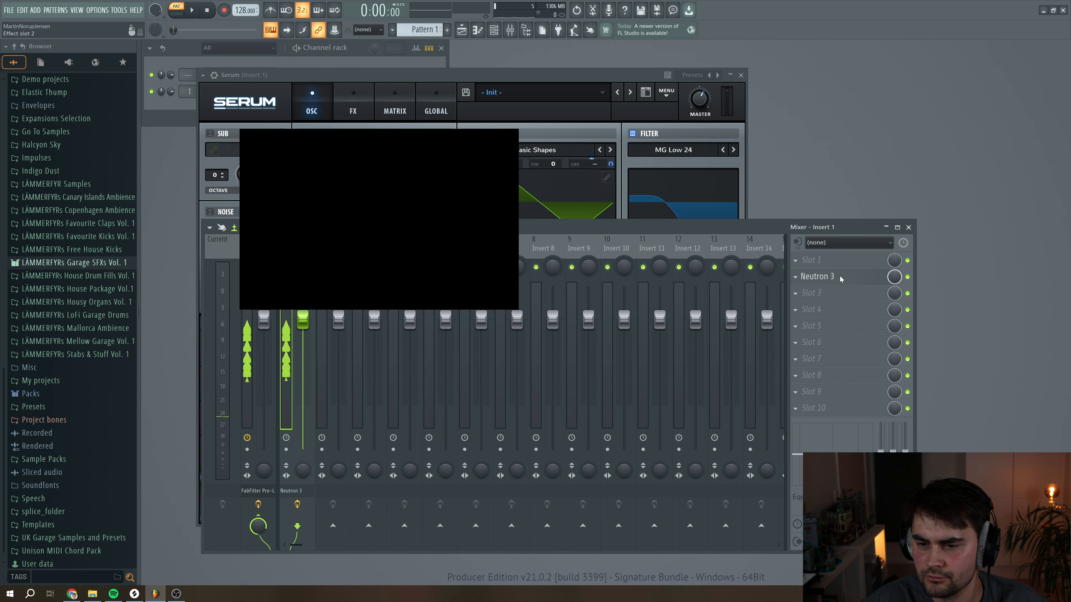
drag(391, 129, 392, 184)
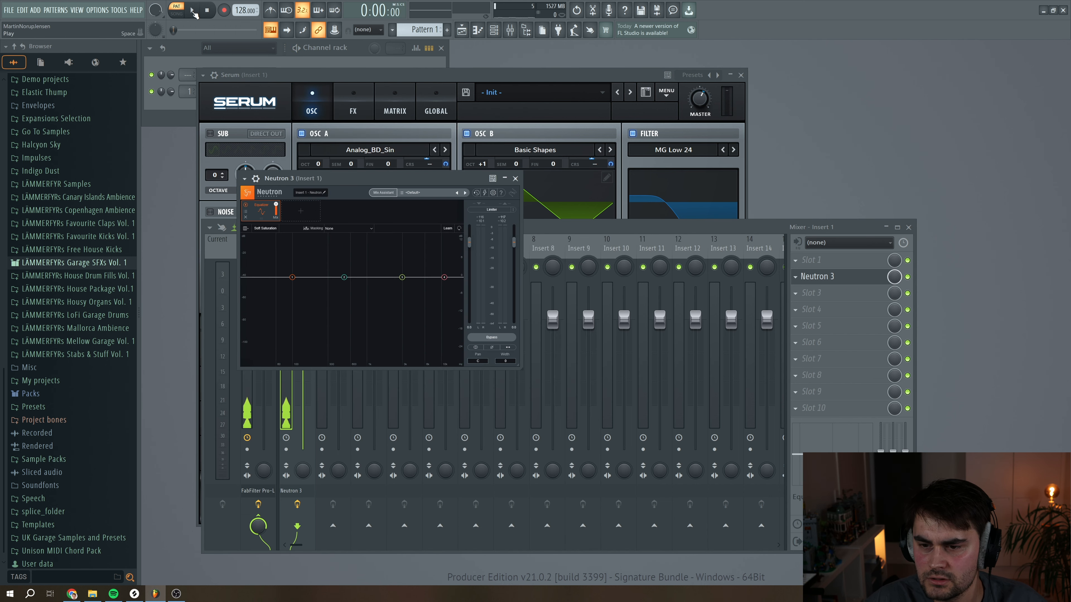
click(192, 11)
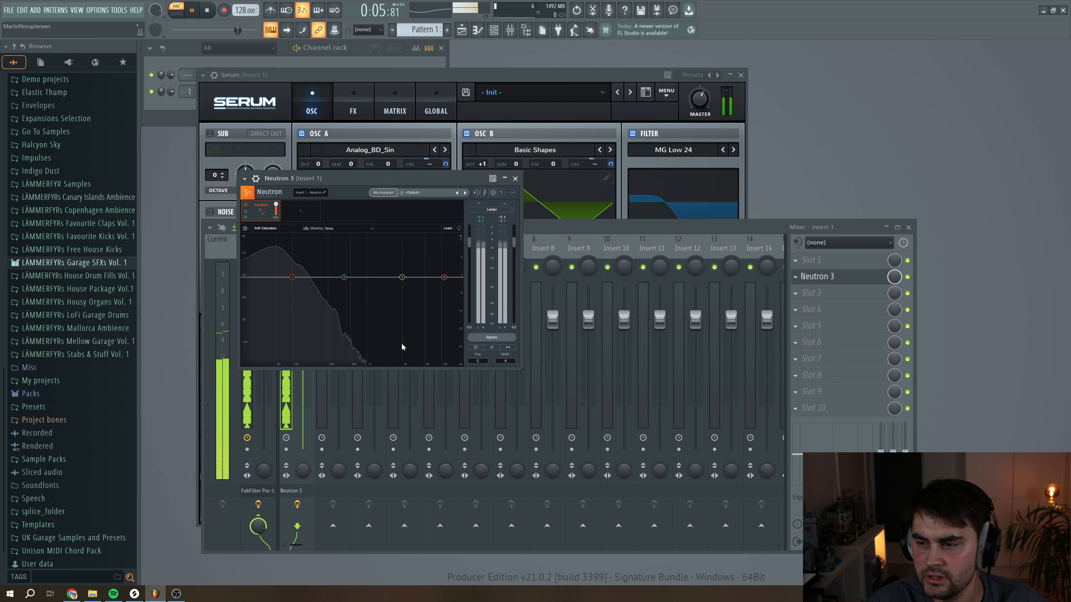
drag(462, 179, 469, 204)
click(467, 133)
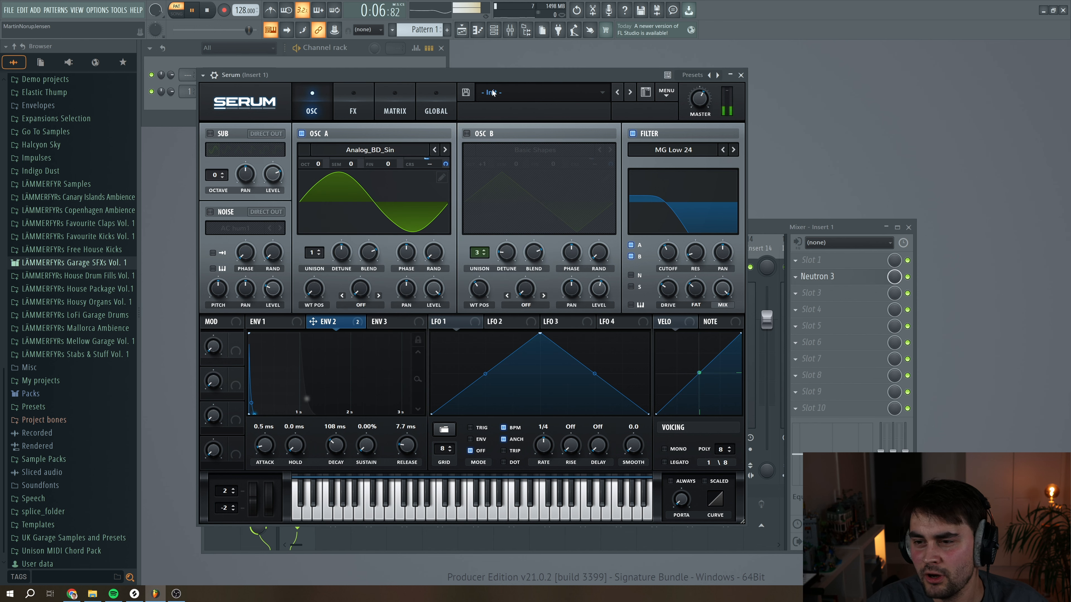
drag(481, 74, 486, 75)
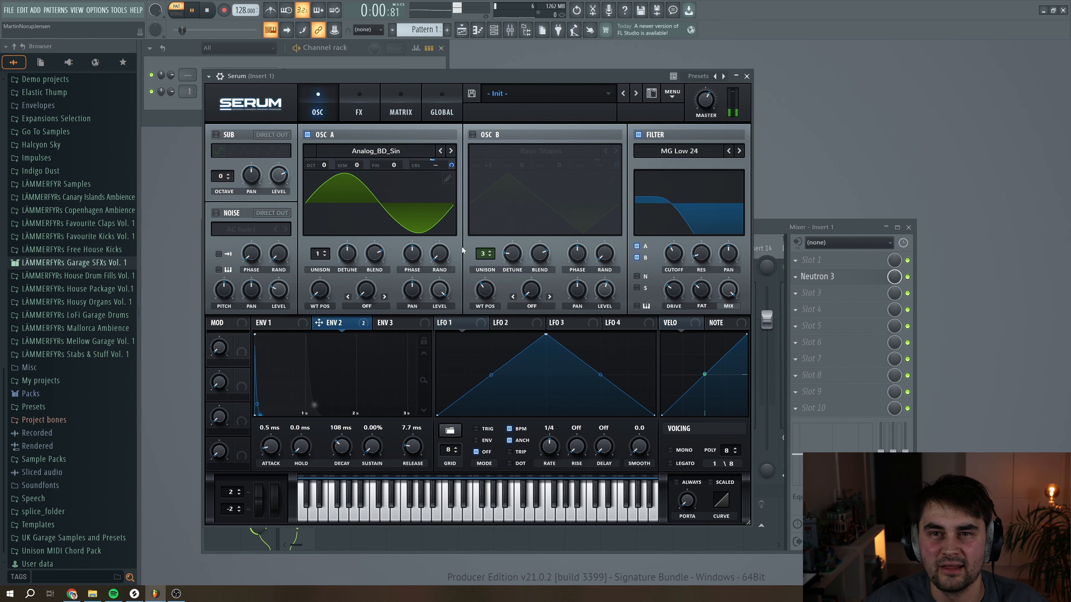